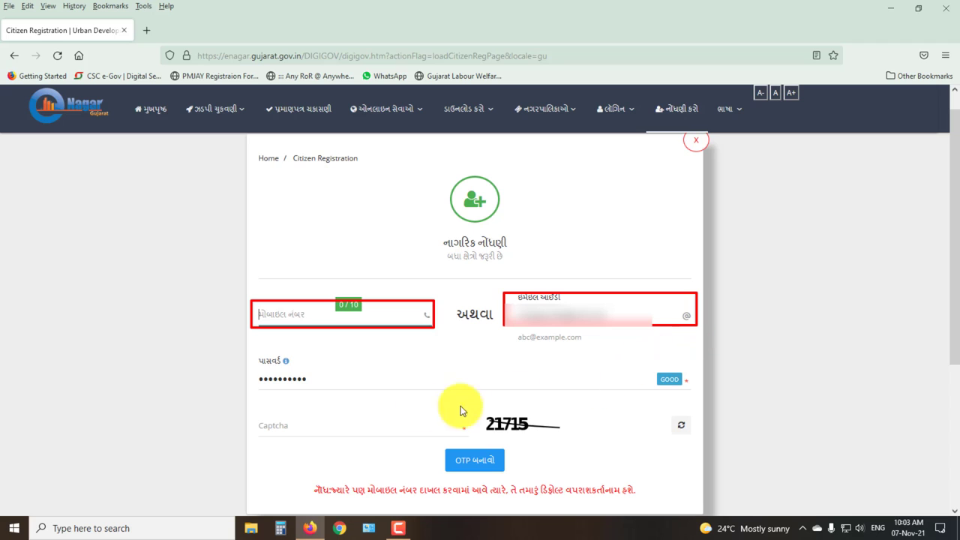
{"action": "mouse_move", "coordinate": [250, 358]}
{"action": "left_mouse_down"}
{"action": "mouse_move", "coordinate": [475, 408]}
{"action": "mouse_move", "coordinate": [690, 401]}
{"action": "left_mouse_up"}
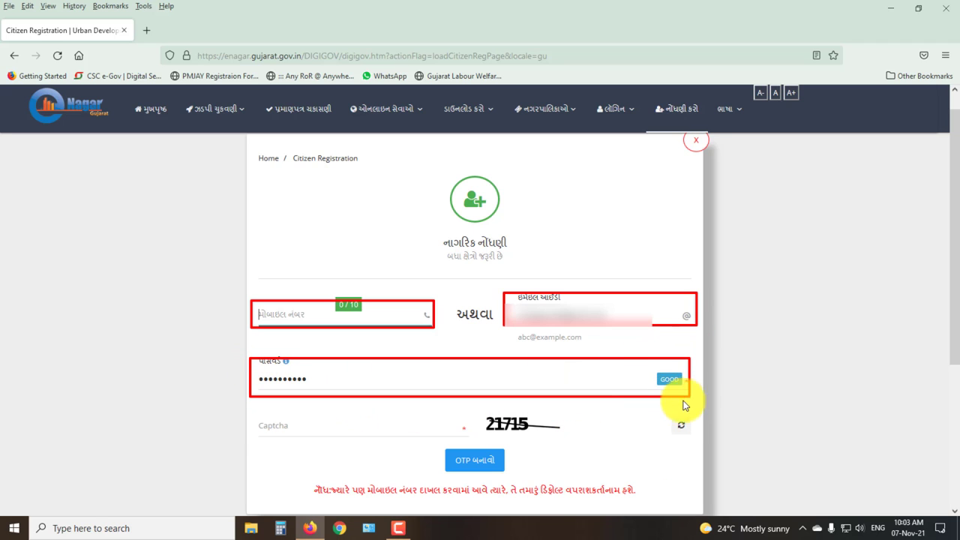
{"action": "mouse_move", "coordinate": [474, 411]}
{"action": "left_mouse_down"}
{"action": "mouse_move", "coordinate": [541, 423]}
{"action": "mouse_move", "coordinate": [543, 432]}
{"action": "left_mouse_up"}
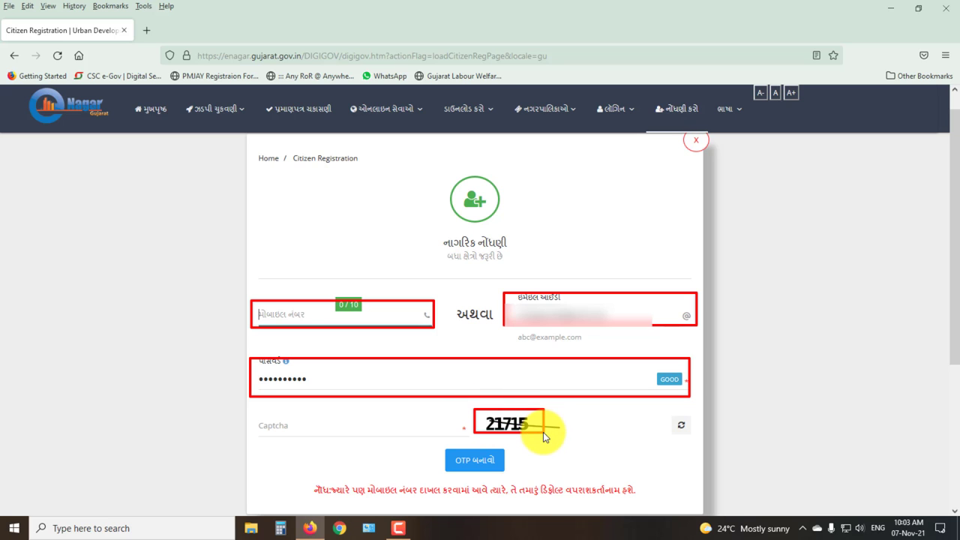
{"action": "left_click_drag", "start_coordinate": [257, 418], "coordinate": [263, 424]}
{"action": "mouse_move", "coordinate": [315, 440]}
{"action": "left_mouse_down"}
{"action": "mouse_move", "coordinate": [435, 441]}
{"action": "mouse_move", "coordinate": [451, 456]}
{"action": "mouse_move", "coordinate": [513, 475]}
{"action": "left_mouse_up"}
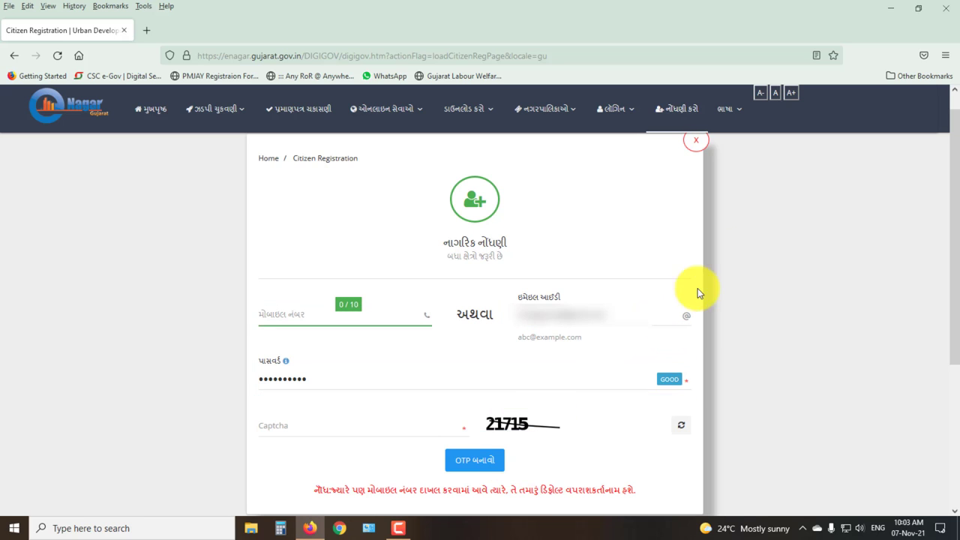
Step: Open the citizen login form (નાગરિક લૉગિન) and sign in to the citizen account
{"action": "mouse_move", "coordinate": [622, 109]}
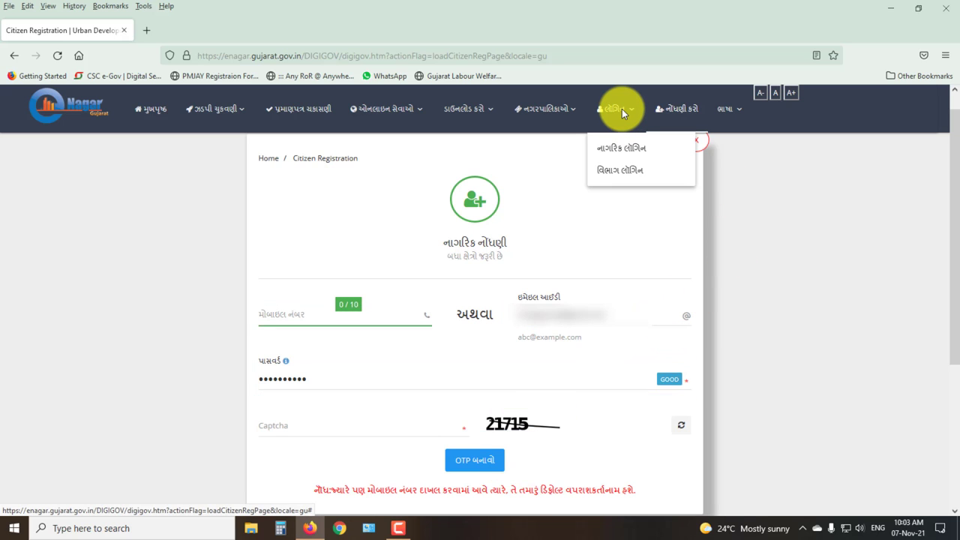
{"action": "left_click", "coordinate": [617, 150]}
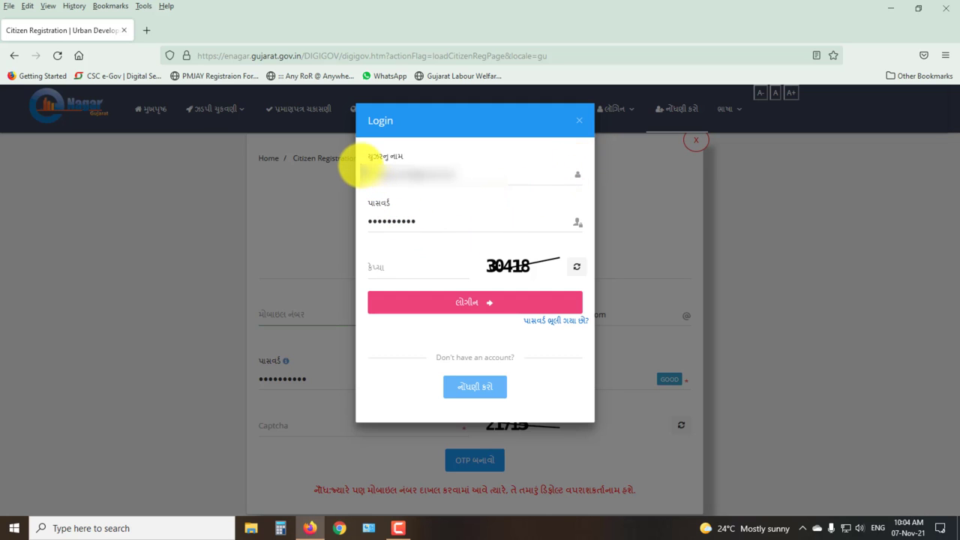
{"action": "mouse_move", "coordinate": [359, 168]}
{"action": "left_mouse_down"}
{"action": "mouse_move", "coordinate": [403, 192]}
{"action": "mouse_move", "coordinate": [585, 192]}
{"action": "left_mouse_up"}
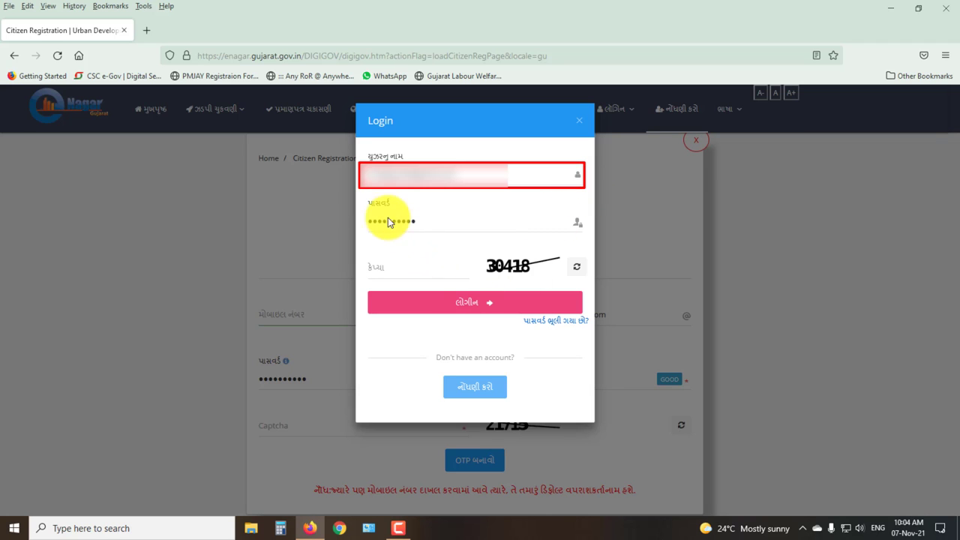
{"action": "mouse_move", "coordinate": [358, 208]}
{"action": "left_mouse_down"}
{"action": "mouse_move", "coordinate": [375, 219]}
{"action": "mouse_move", "coordinate": [582, 227]}
{"action": "left_mouse_up"}
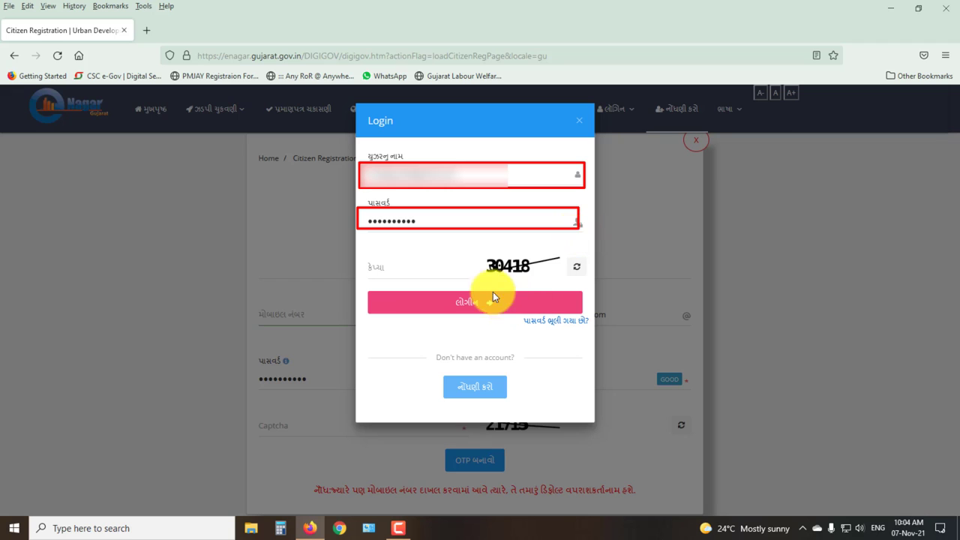
{"action": "mouse_move", "coordinate": [479, 252]}
{"action": "left_mouse_down"}
{"action": "mouse_move", "coordinate": [487, 266]}
{"action": "mouse_move", "coordinate": [546, 275]}
{"action": "left_mouse_up"}
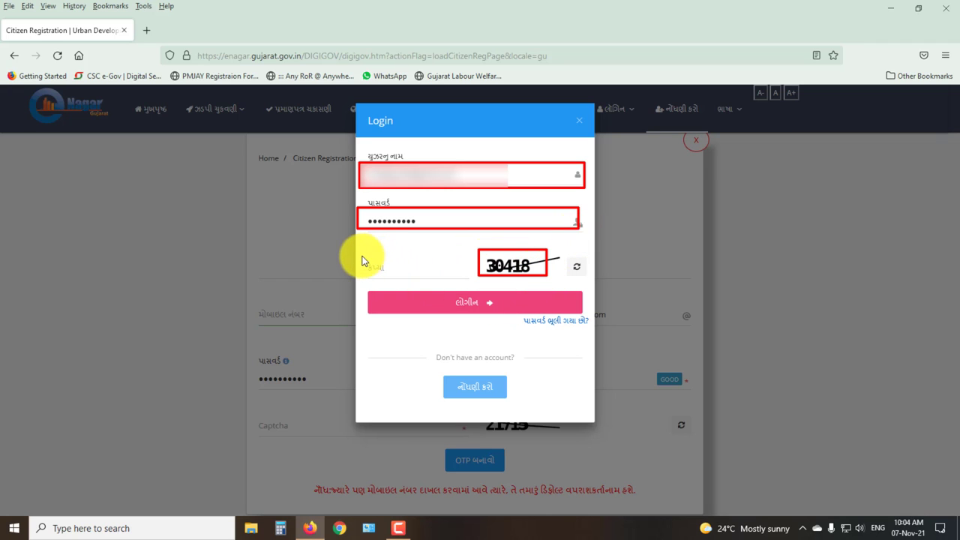
{"action": "mouse_move", "coordinate": [362, 256]}
{"action": "left_mouse_down"}
{"action": "mouse_move", "coordinate": [421, 279]}
{"action": "mouse_move", "coordinate": [465, 281]}
{"action": "left_mouse_up"}
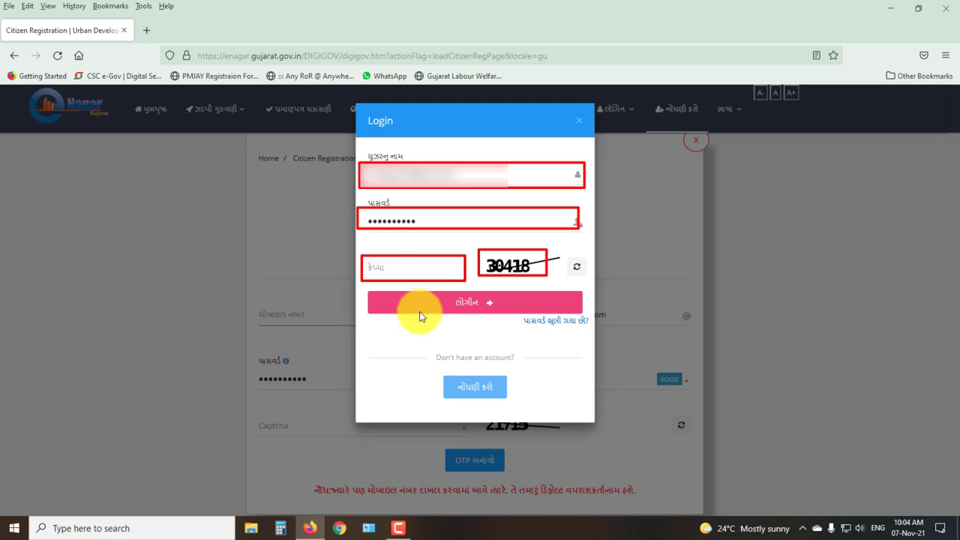
{"action": "left_click_drag", "start_coordinate": [371, 290], "coordinate": [583, 315]}
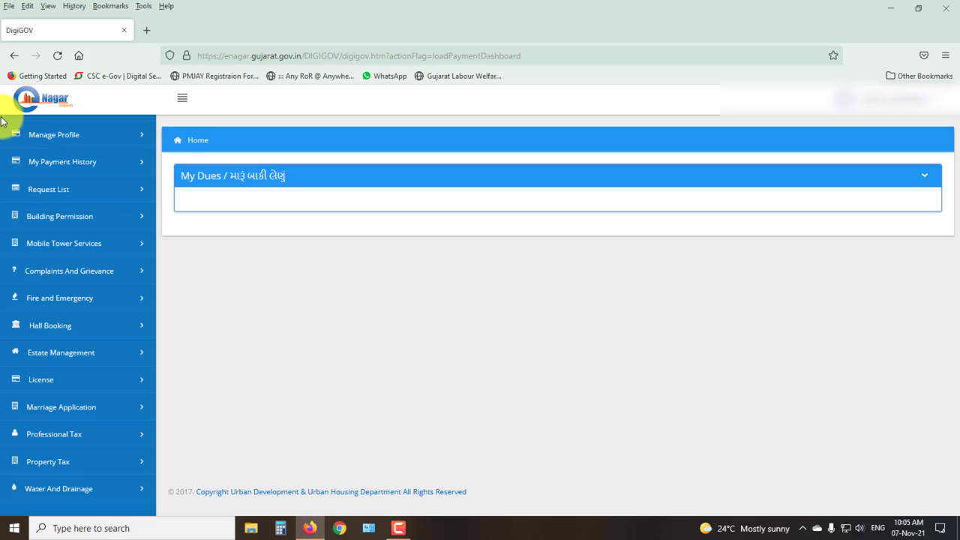
{"action": "mouse_move", "coordinate": [2, 122]}
{"action": "left_mouse_down"}
{"action": "mouse_move", "coordinate": [150, 418]}
{"action": "mouse_move", "coordinate": [155, 515]}
{"action": "left_mouse_up"}
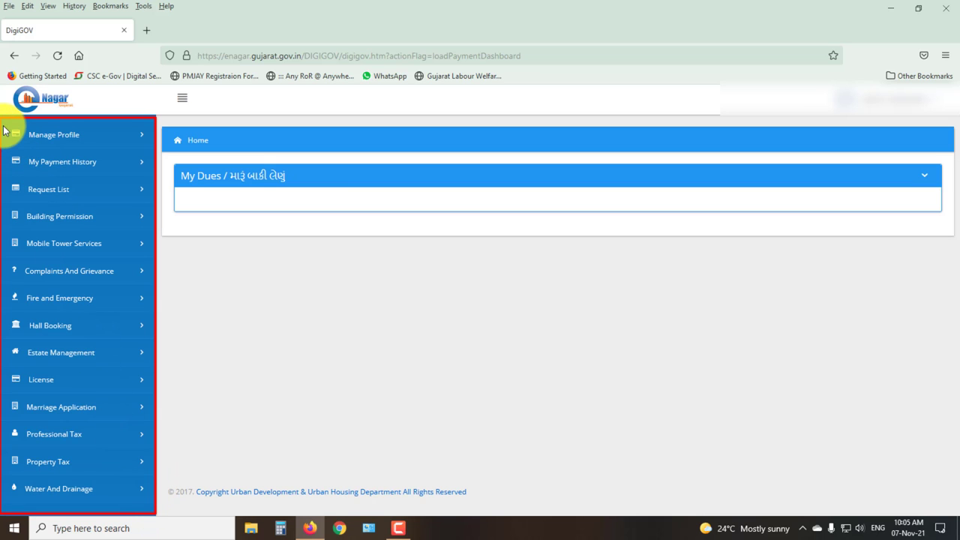
{"action": "mouse_move", "coordinate": [3, 123]}
{"action": "left_mouse_down"}
{"action": "mouse_move", "coordinate": [21, 139]}
{"action": "mouse_move", "coordinate": [128, 155]}
{"action": "mouse_move", "coordinate": [139, 144]}
{"action": "left_mouse_up"}
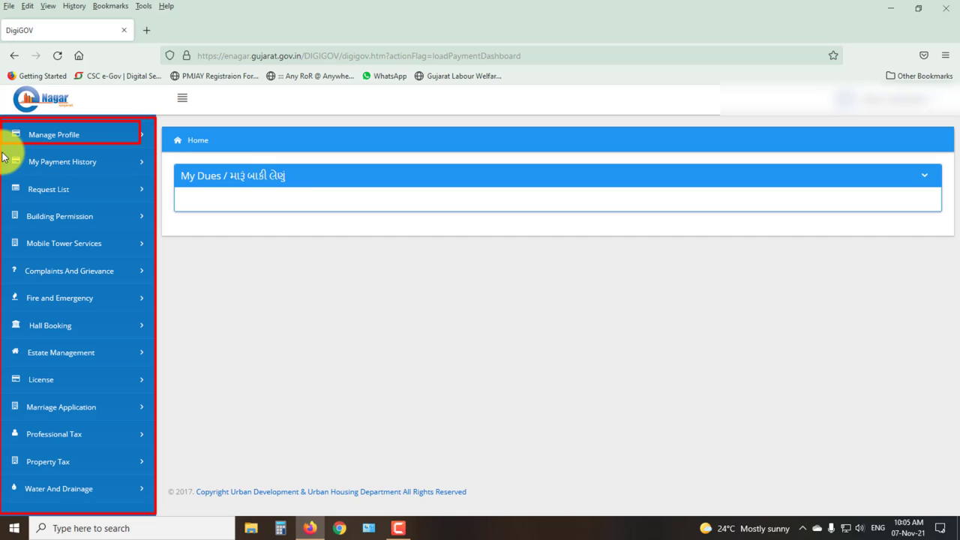
{"action": "mouse_move", "coordinate": [3, 152]}
{"action": "left_mouse_down"}
{"action": "mouse_move", "coordinate": [62, 172]}
{"action": "mouse_move", "coordinate": [142, 174]}
{"action": "left_mouse_up"}
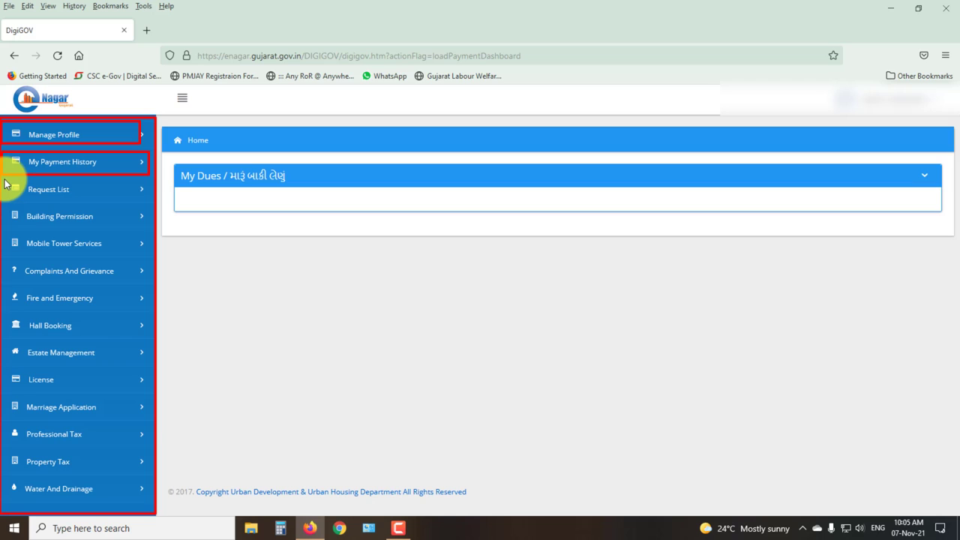
{"action": "mouse_move", "coordinate": [4, 180]}
{"action": "left_mouse_down"}
{"action": "mouse_move", "coordinate": [75, 203]}
{"action": "mouse_move", "coordinate": [140, 204]}
{"action": "left_mouse_up"}
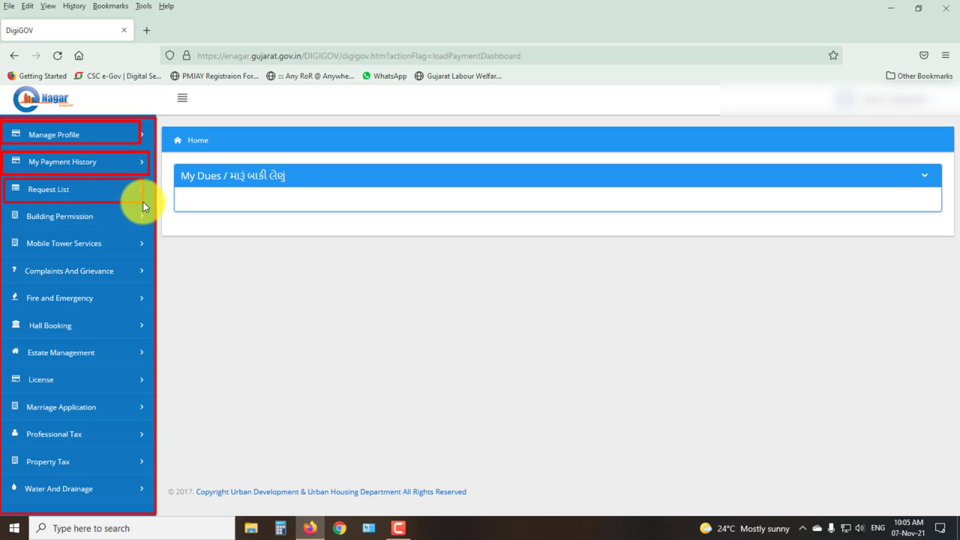
{"action": "left_click_drag", "start_coordinate": [3, 205], "coordinate": [139, 226]}
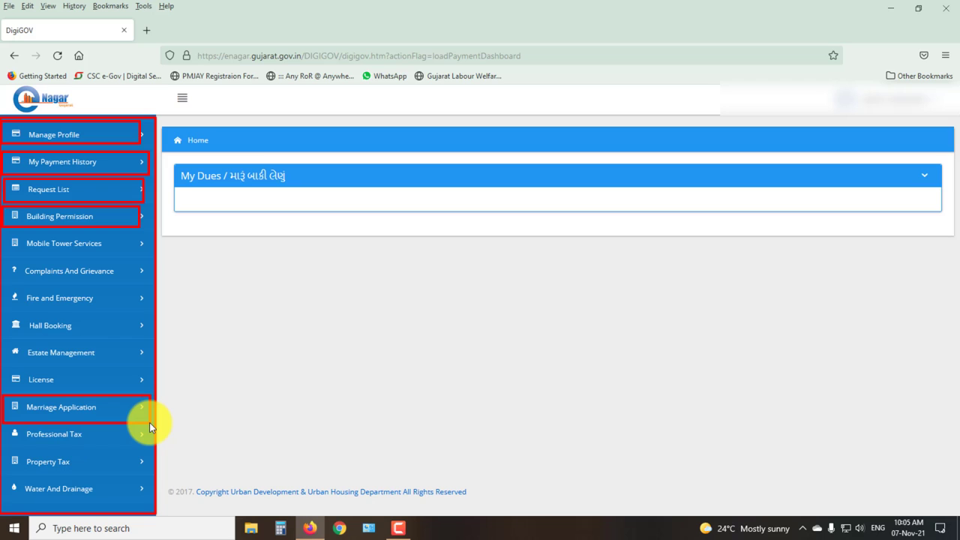
Step: Open the Marriage Registration form, review the mandatory and case-based entries in Required Documents, and acknowledge the list
{"action": "left_click", "coordinate": [85, 410]}
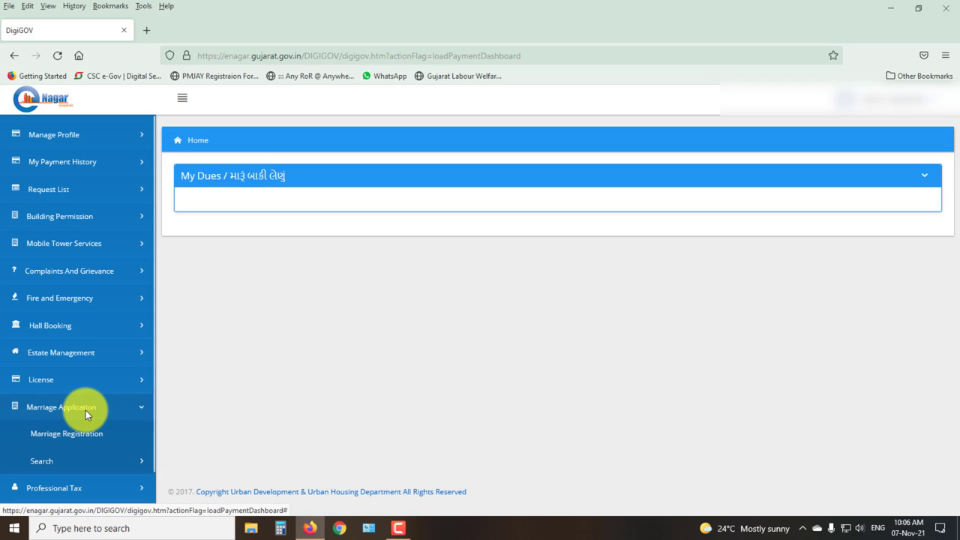
{"action": "left_click", "coordinate": [47, 434]}
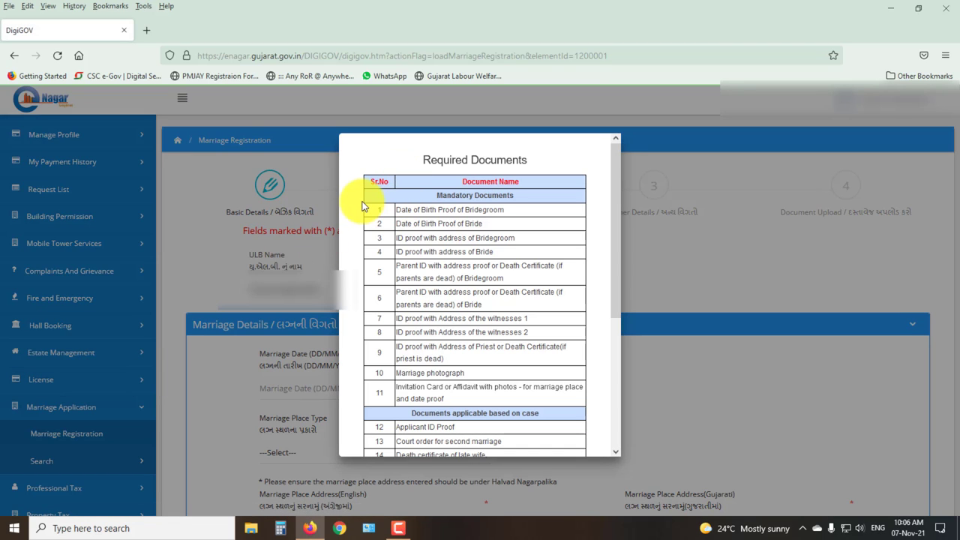
{"action": "mouse_move", "coordinate": [348, 174]}
{"action": "left_mouse_down"}
{"action": "mouse_move", "coordinate": [492, 325]}
{"action": "mouse_move", "coordinate": [590, 408]}
{"action": "left_mouse_up"}
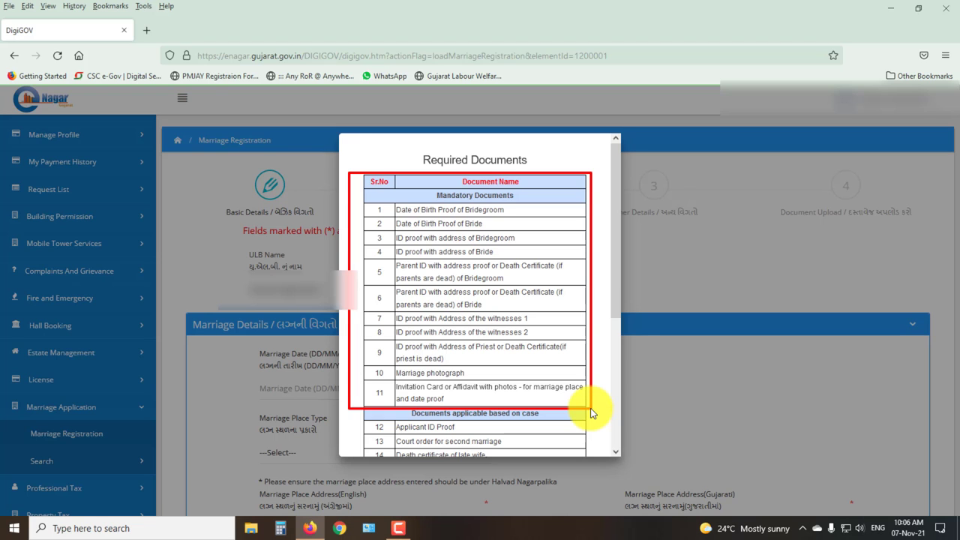
{"action": "left_click_drag", "start_coordinate": [619, 253], "coordinate": [611, 388]}
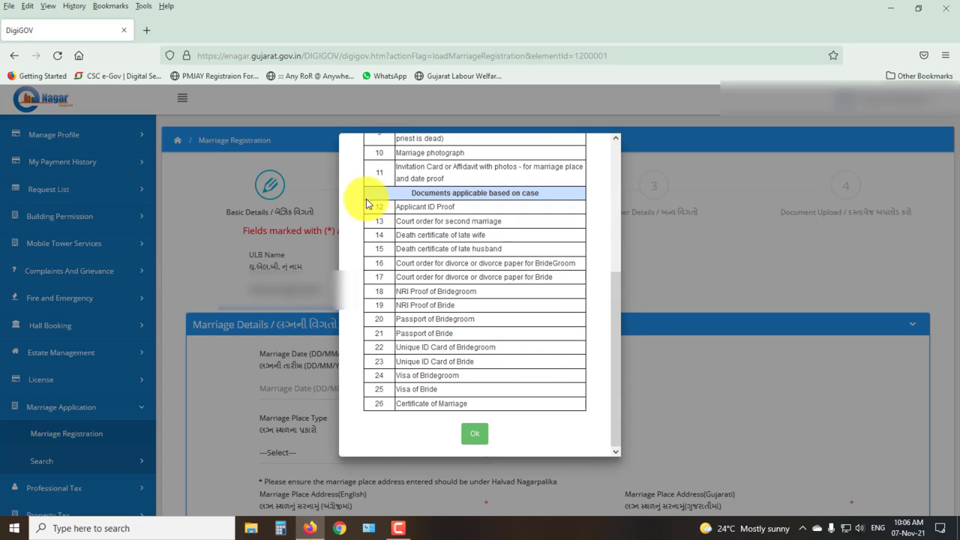
{"action": "mouse_move", "coordinate": [434, 264]}
{"action": "left_mouse_down"}
{"action": "mouse_move", "coordinate": [567, 373]}
{"action": "mouse_move", "coordinate": [588, 414]}
{"action": "left_mouse_up"}
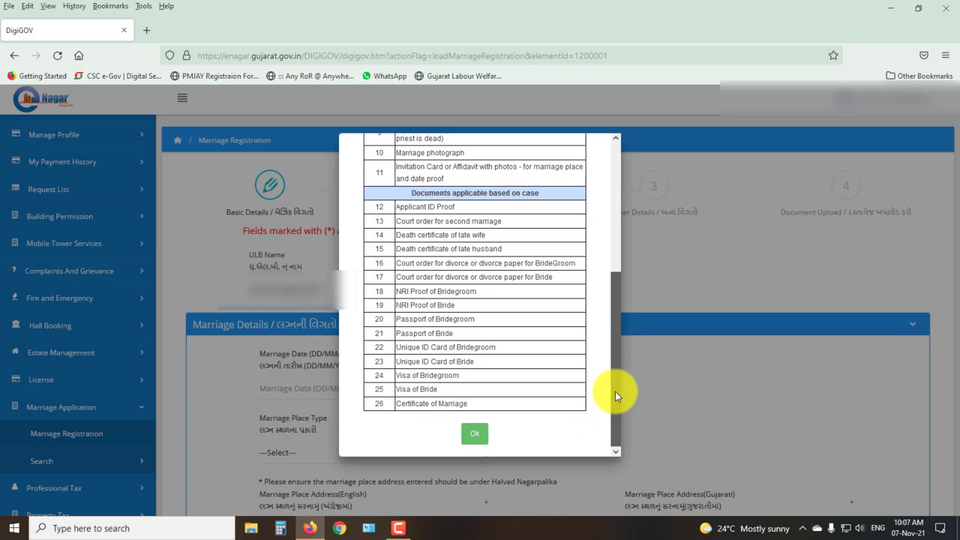
{"action": "left_click_drag", "start_coordinate": [615, 391], "coordinate": [618, 389]}
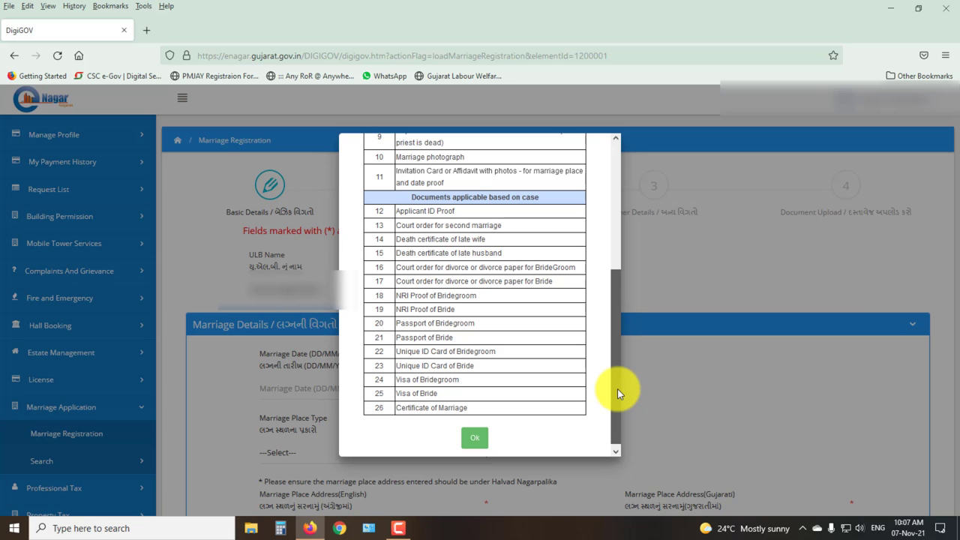
{"action": "left_click_drag", "start_coordinate": [617, 389], "coordinate": [621, 280]}
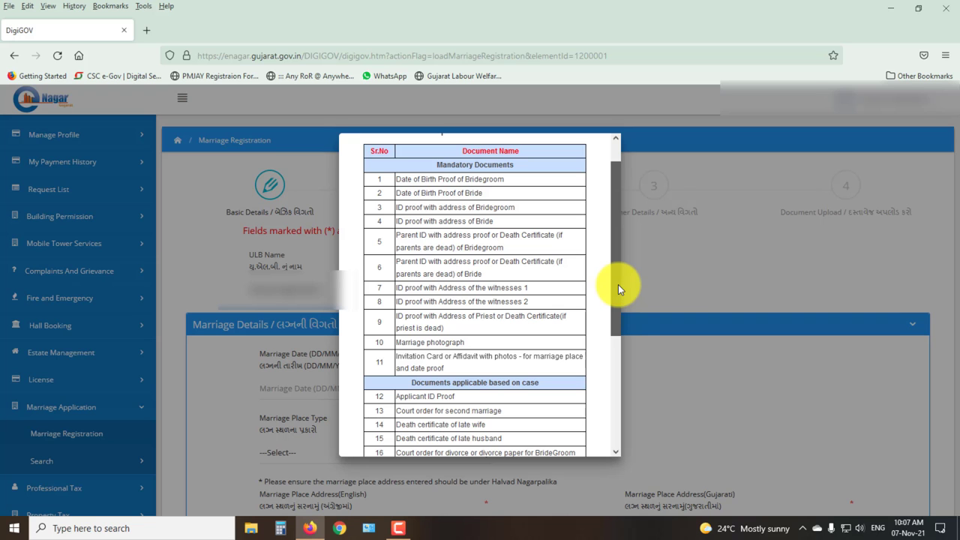
{"action": "left_click_drag", "start_coordinate": [618, 284], "coordinate": [624, 391]}
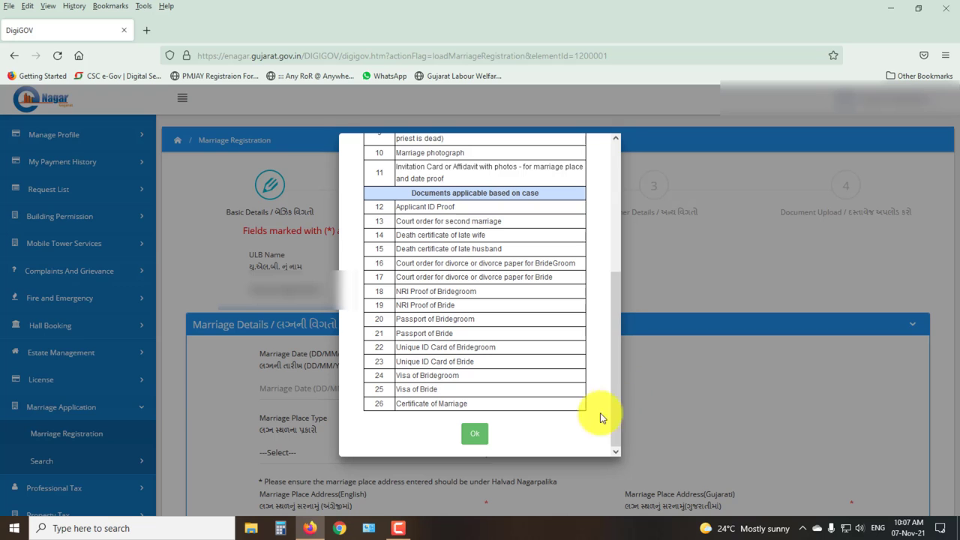
{"action": "left_click", "coordinate": [473, 437]}
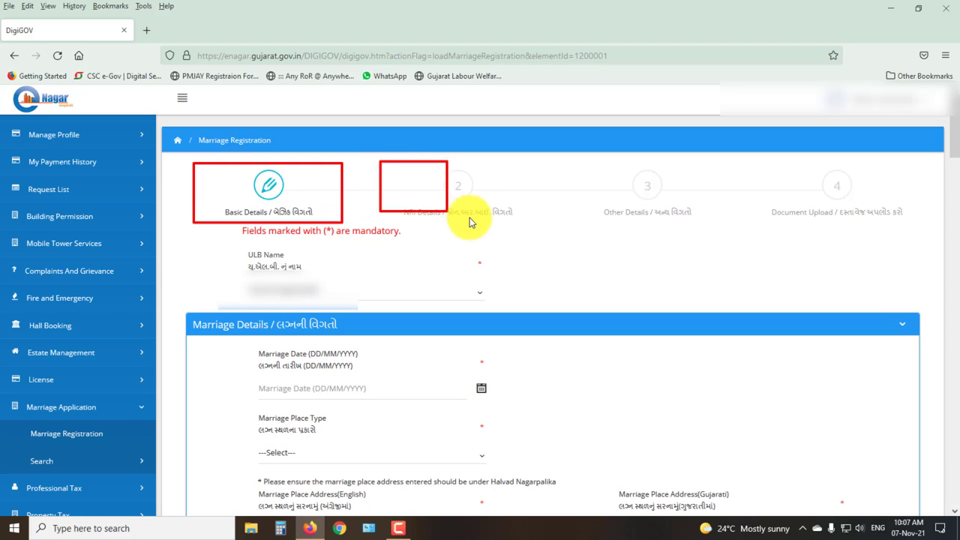
{"action": "left_click_drag", "start_coordinate": [470, 217], "coordinate": [528, 228]}
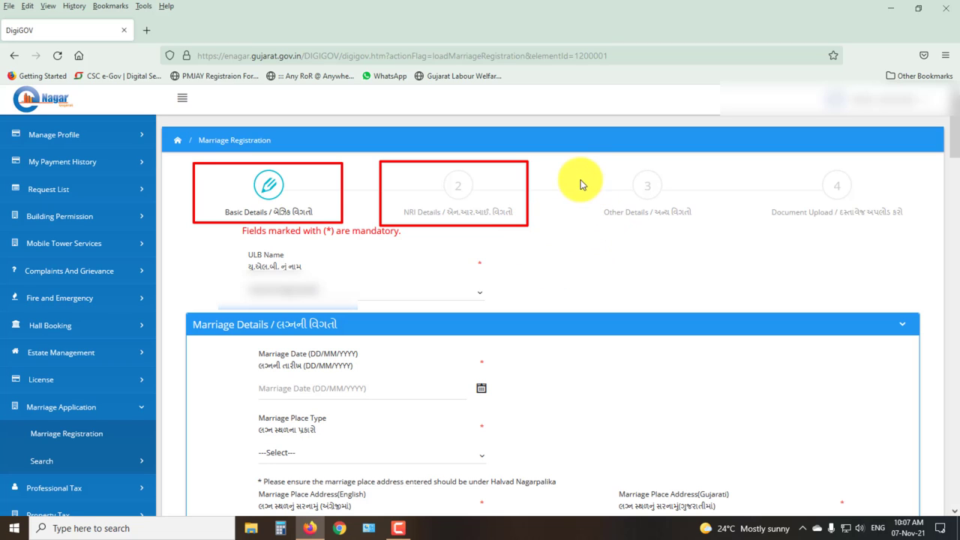
{"action": "left_click_drag", "start_coordinate": [565, 161], "coordinate": [708, 228]}
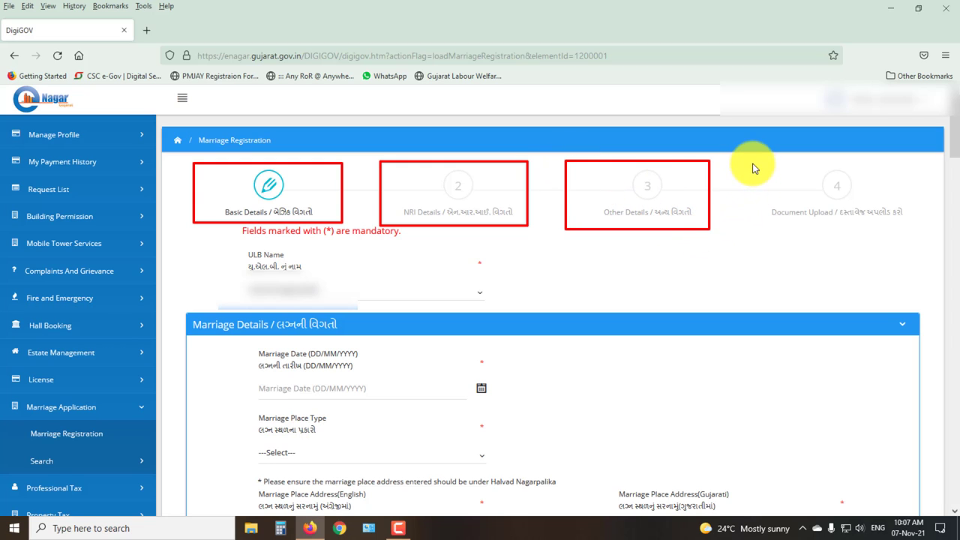
{"action": "left_click_drag", "start_coordinate": [752, 161], "coordinate": [910, 226]}
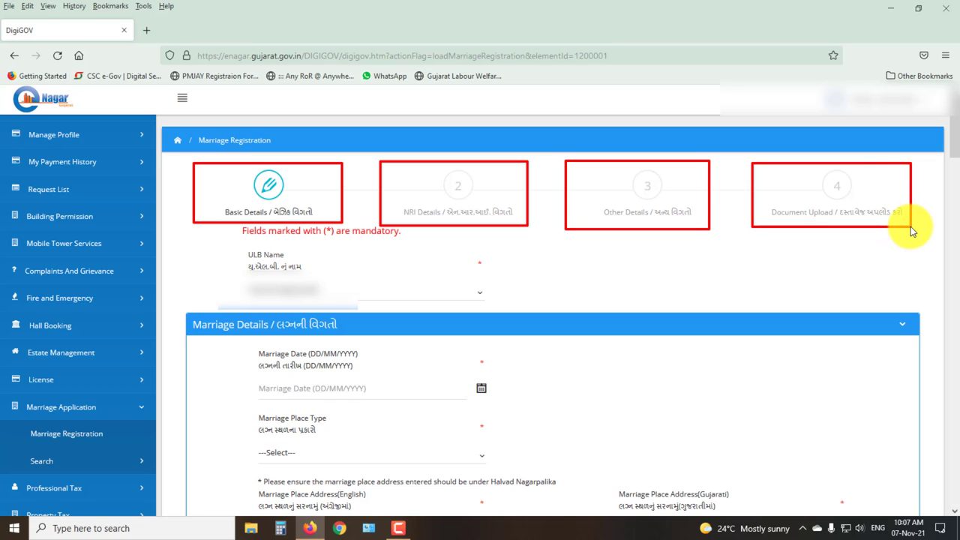
{"action": "scroll", "coordinate": [235, 161], "scroll_direction": "down", "scroll_amount": 3}
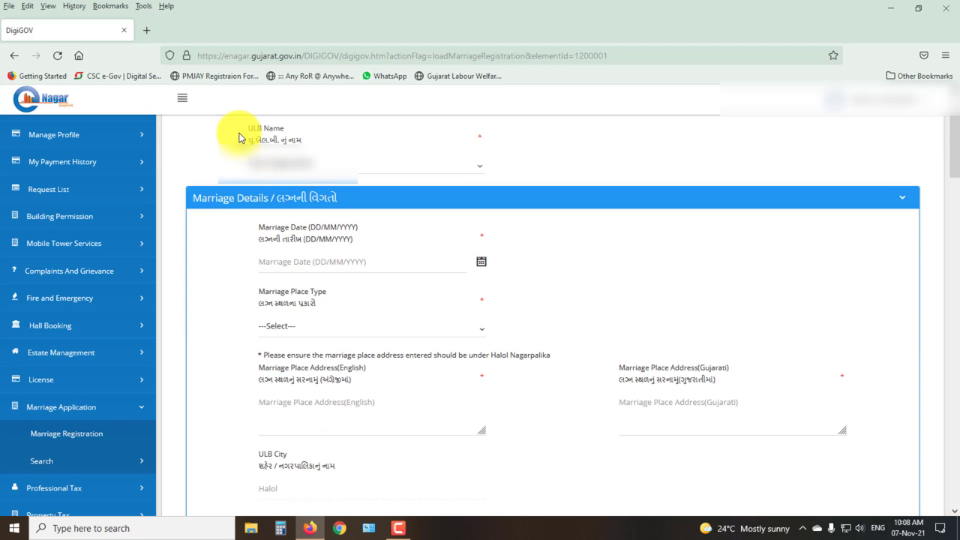
{"action": "mouse_move", "coordinate": [229, 119]}
{"action": "left_mouse_down"}
{"action": "mouse_move", "coordinate": [360, 149]}
{"action": "mouse_move", "coordinate": [501, 145]}
{"action": "left_mouse_up"}
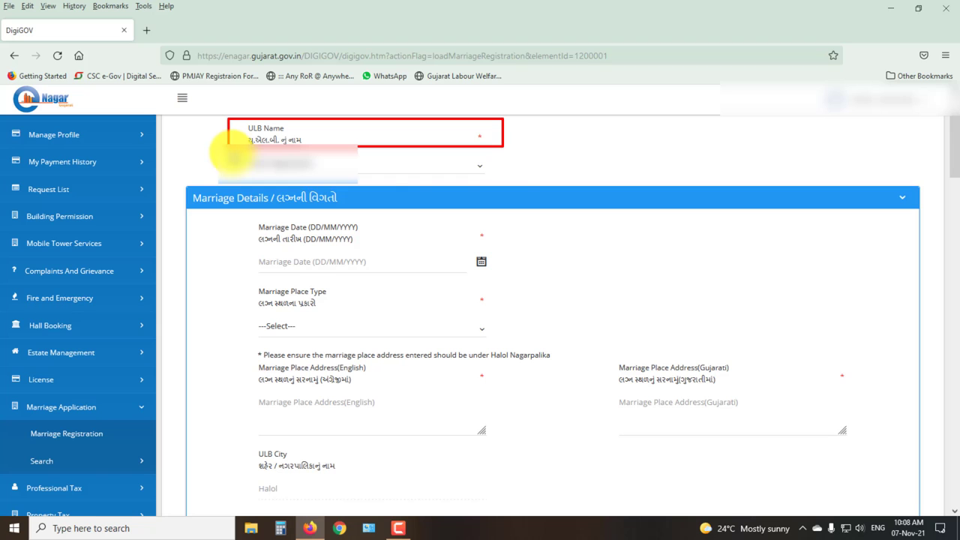
{"action": "left_click_drag", "start_coordinate": [231, 153], "coordinate": [499, 177]}
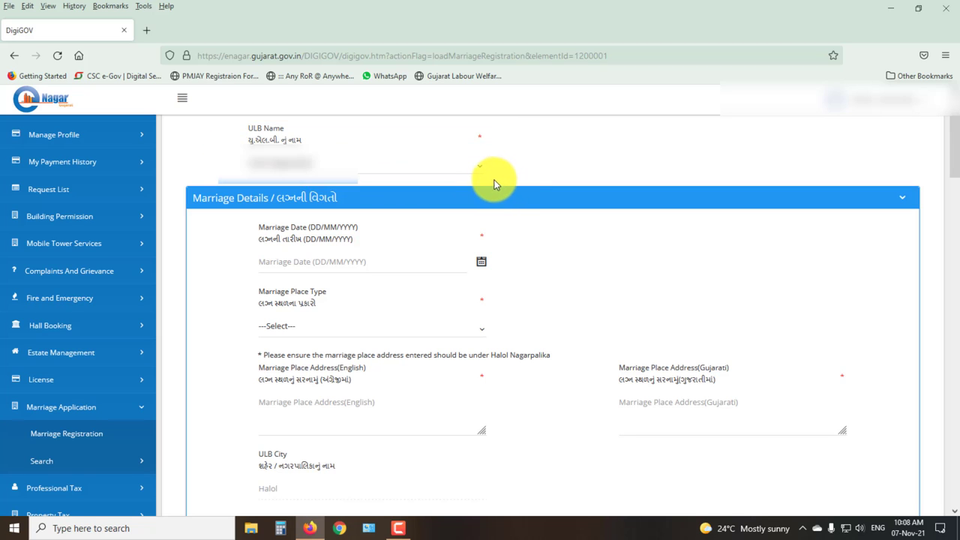
Step: Look through the municipalities offered for ULB Name in the marriage registration form, leaving the selection as it is
{"action": "left_click", "coordinate": [479, 166]}
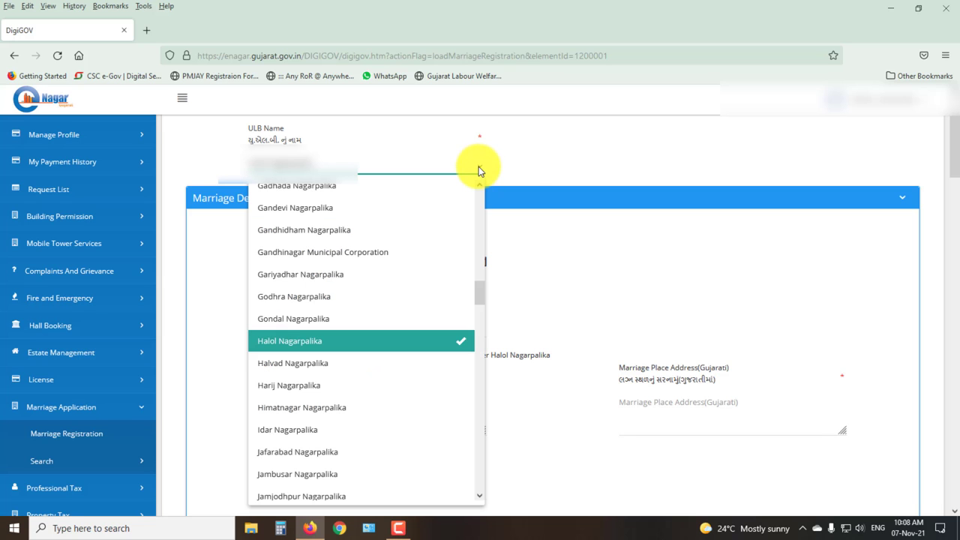
{"action": "left_click_drag", "start_coordinate": [479, 291], "coordinate": [481, 243]}
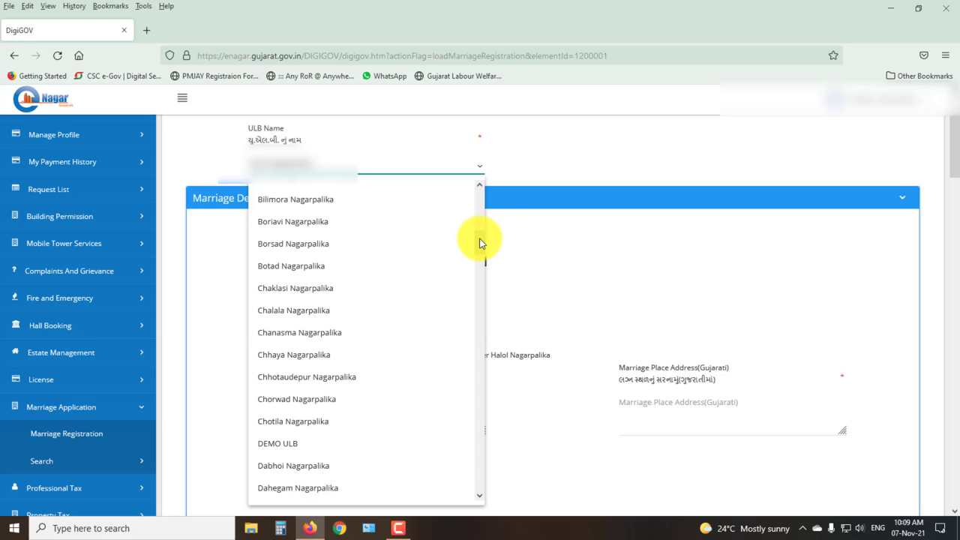
{"action": "left_click", "coordinate": [499, 179]}
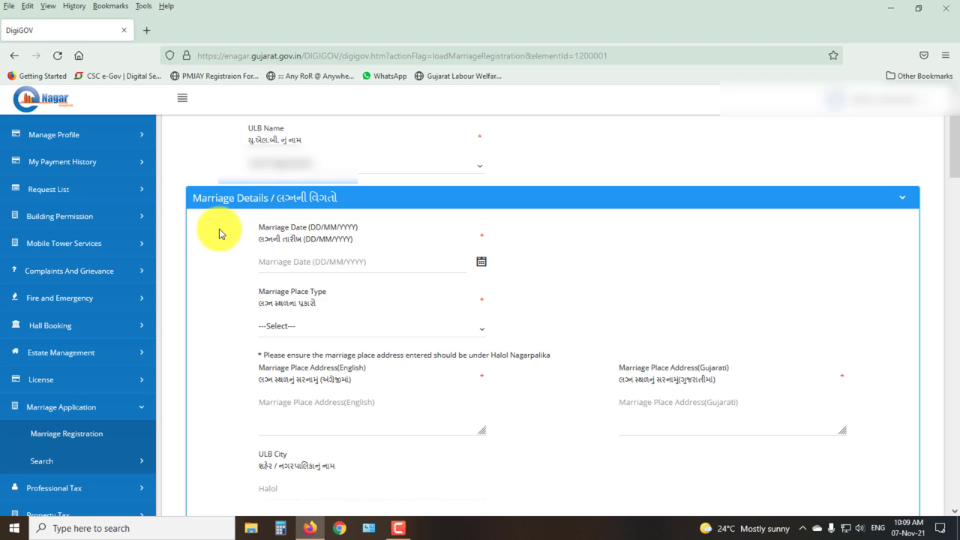
{"action": "mouse_move", "coordinate": [247, 250]}
{"action": "left_mouse_down"}
{"action": "mouse_move", "coordinate": [306, 268]}
{"action": "mouse_move", "coordinate": [492, 276]}
{"action": "left_mouse_up"}
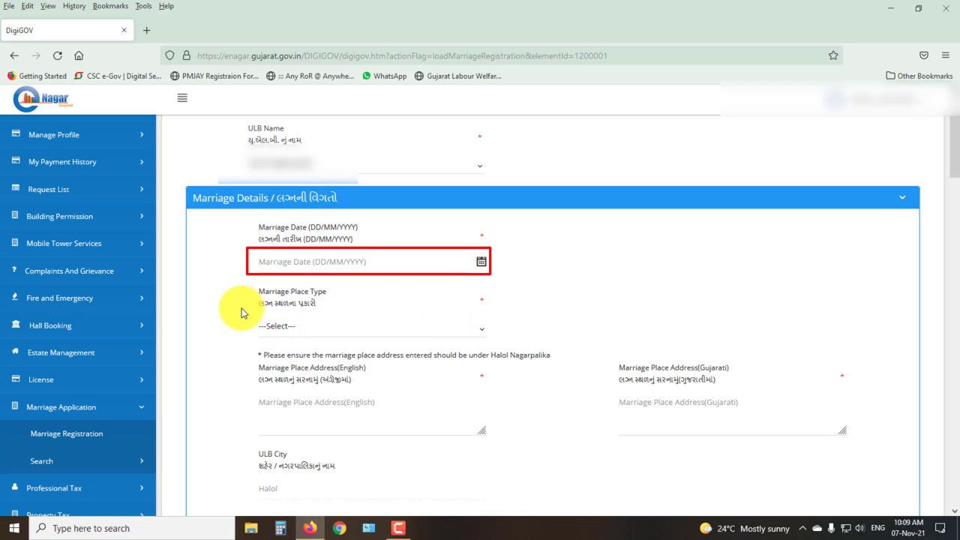
{"action": "mouse_move", "coordinate": [241, 308]}
{"action": "left_mouse_down"}
{"action": "mouse_move", "coordinate": [280, 332]}
{"action": "mouse_move", "coordinate": [486, 342]}
{"action": "left_mouse_up"}
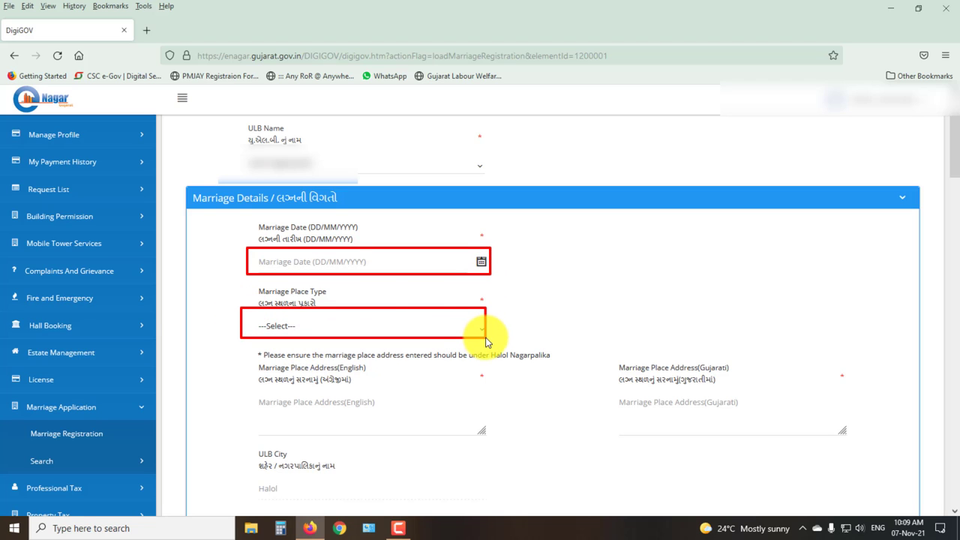
Step: Look through the Marriage Place Type options without choosing one, and review the marriage place address fields and ULB City in Marriage Details
{"action": "key", "text": "Escape"}
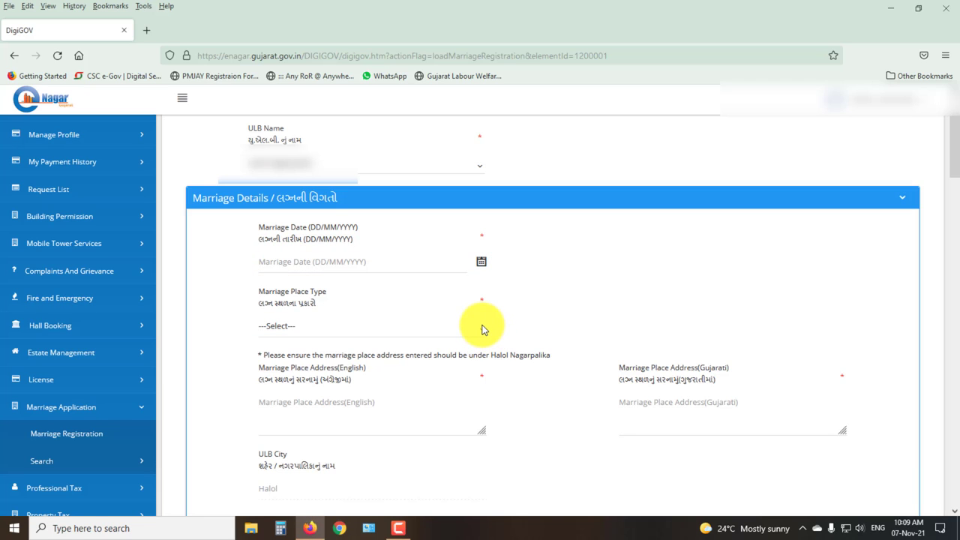
{"action": "left_click", "coordinate": [483, 330]}
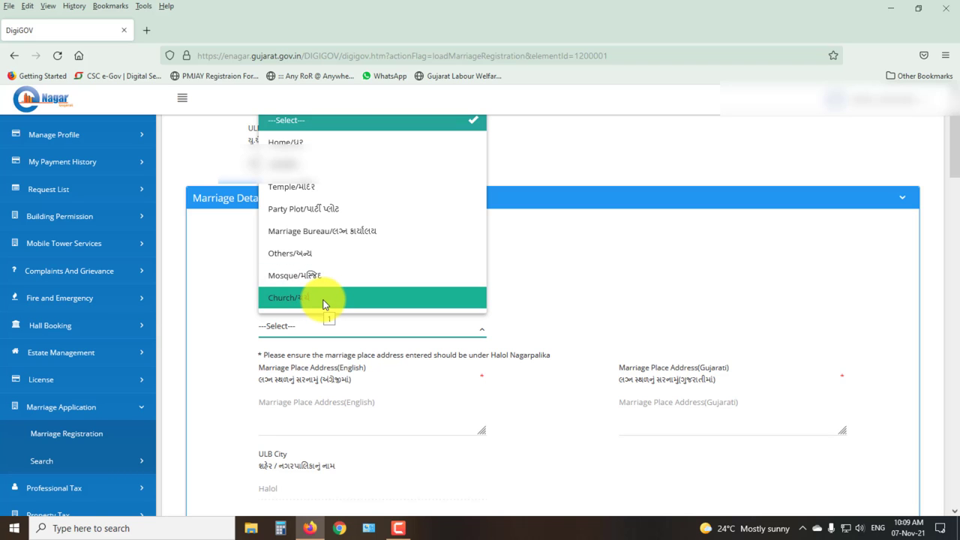
{"action": "left_click", "coordinate": [229, 311]}
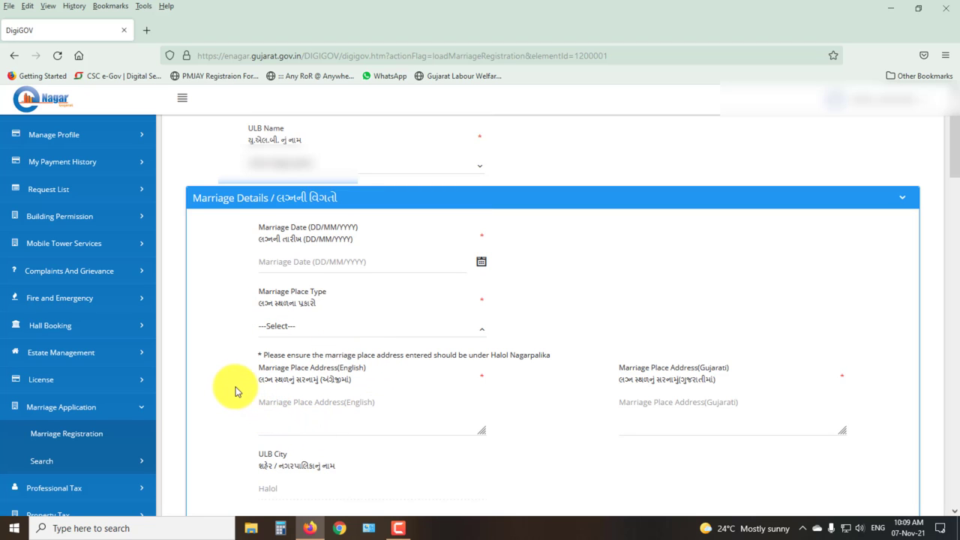
{"action": "mouse_move", "coordinate": [244, 382]}
{"action": "left_mouse_down"}
{"action": "mouse_move", "coordinate": [360, 416]}
{"action": "mouse_move", "coordinate": [494, 435]}
{"action": "left_mouse_up"}
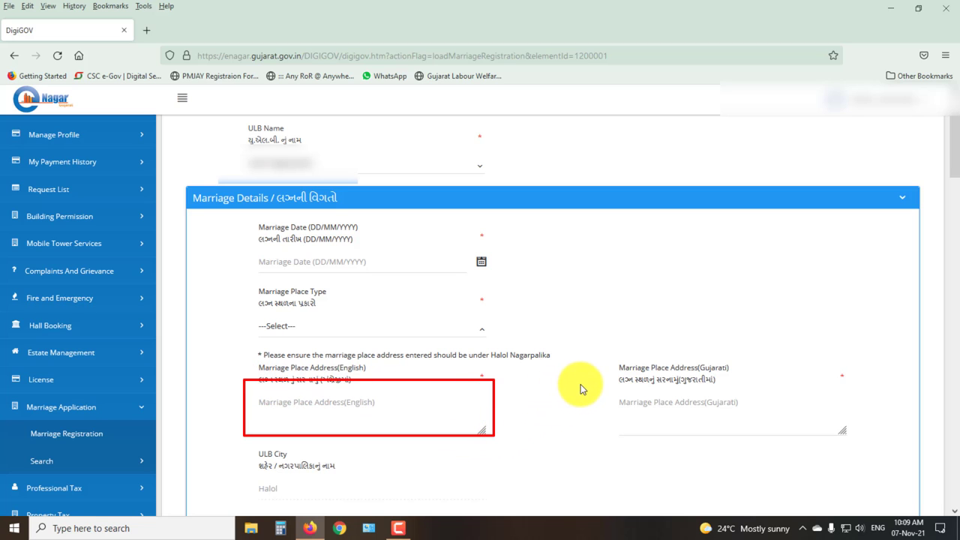
{"action": "mouse_move", "coordinate": [599, 372]}
{"action": "left_mouse_down"}
{"action": "mouse_move", "coordinate": [855, 448]}
{"action": "mouse_move", "coordinate": [855, 435]}
{"action": "left_mouse_up"}
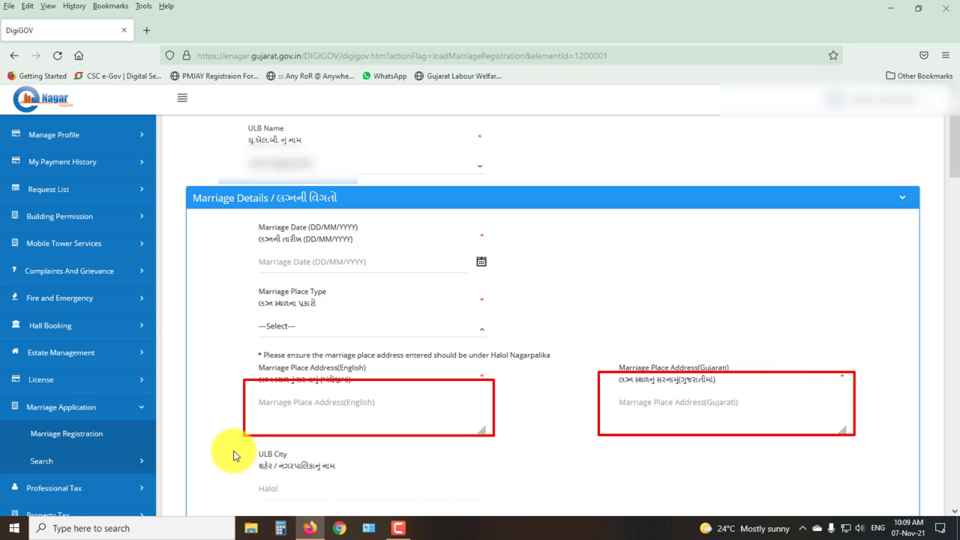
{"action": "mouse_move", "coordinate": [233, 451]}
{"action": "left_mouse_down"}
{"action": "mouse_move", "coordinate": [246, 465]}
{"action": "mouse_move", "coordinate": [540, 508]}
{"action": "left_mouse_up"}
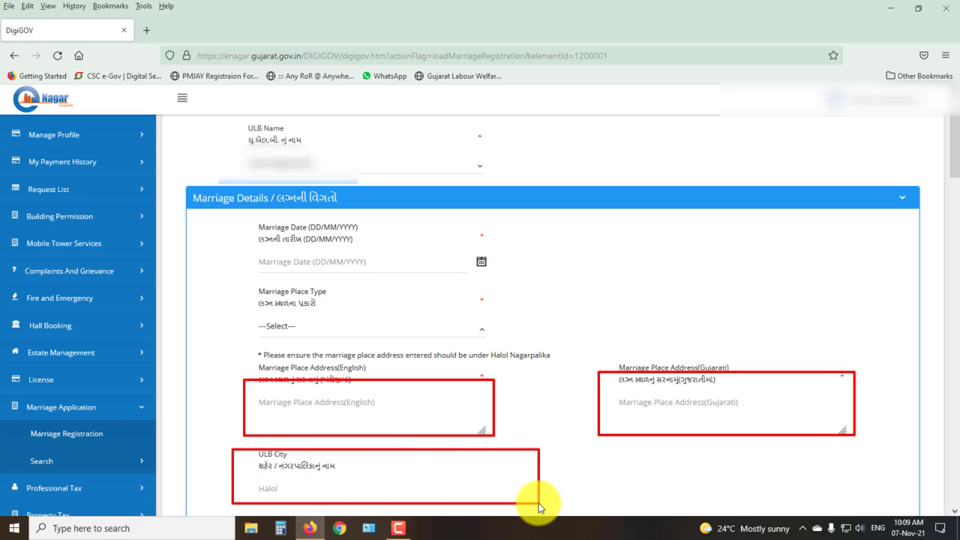
Step: Review the Bridegroom Details fields: name in English and Gujarati, date of birth, country code, mobile, religion and marital status
{"action": "left_click_drag", "start_coordinate": [953, 150], "coordinate": [939, 232]}
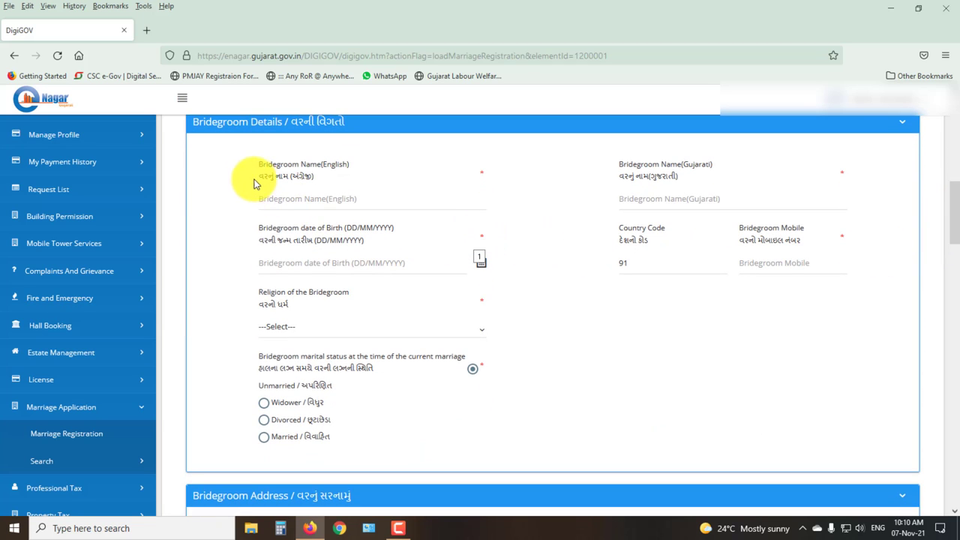
{"action": "left_click_drag", "start_coordinate": [240, 177], "coordinate": [304, 214]}
{"action": "left_click_drag", "start_coordinate": [365, 212], "coordinate": [489, 218]}
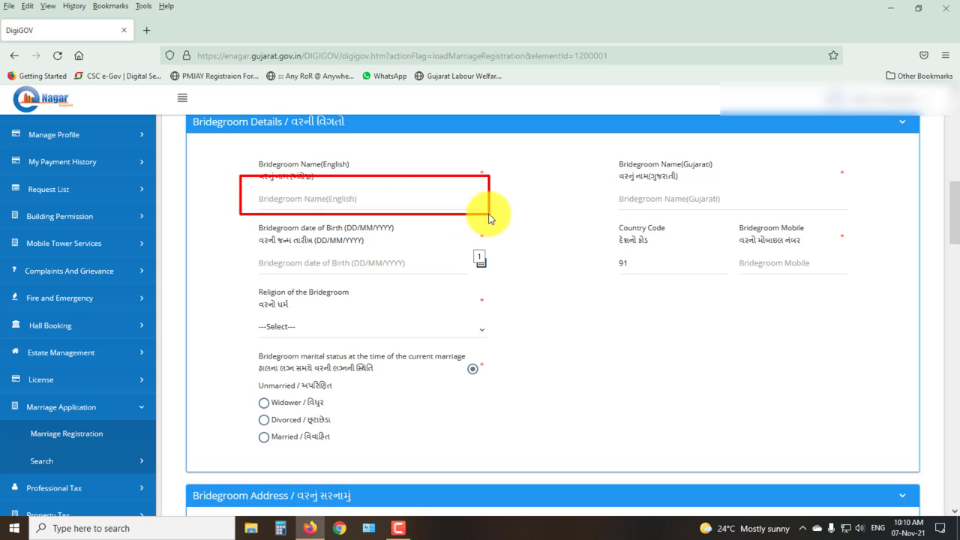
{"action": "mouse_move", "coordinate": [598, 169]}
{"action": "left_mouse_down"}
{"action": "mouse_move", "coordinate": [772, 218]}
{"action": "mouse_move", "coordinate": [848, 215]}
{"action": "left_mouse_up"}
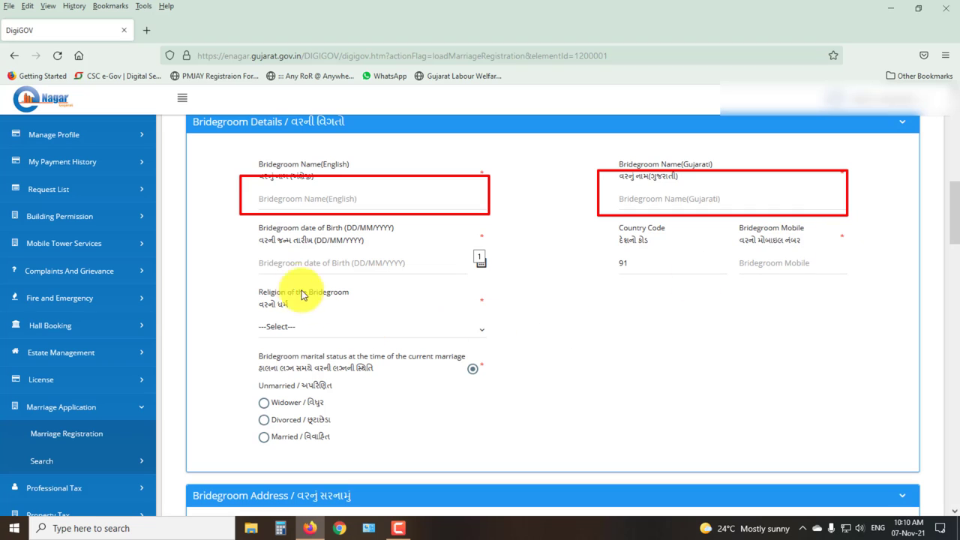
{"action": "left_click_drag", "start_coordinate": [247, 249], "coordinate": [481, 277]}
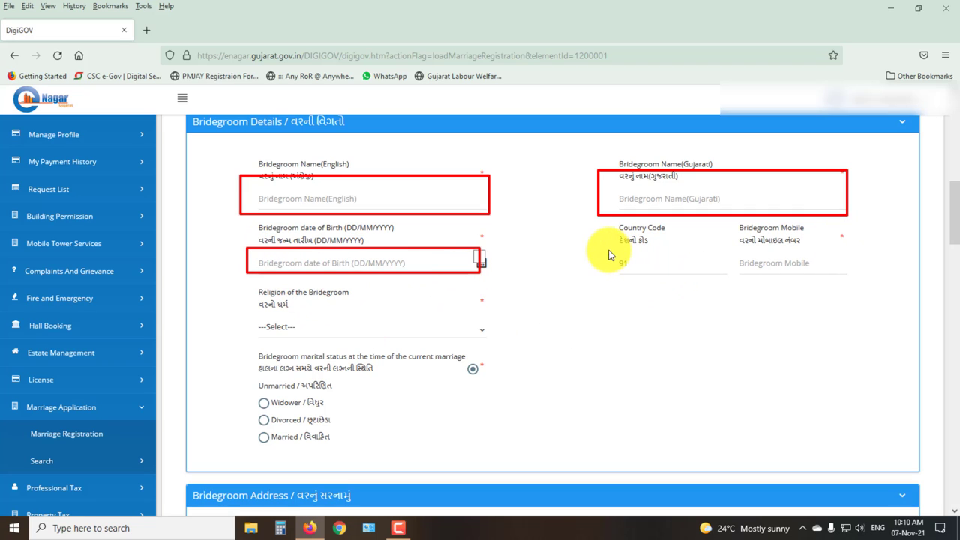
{"action": "left_click_drag", "start_coordinate": [610, 252], "coordinate": [622, 267]}
{"action": "left_click_drag", "start_coordinate": [682, 276], "coordinate": [858, 272]}
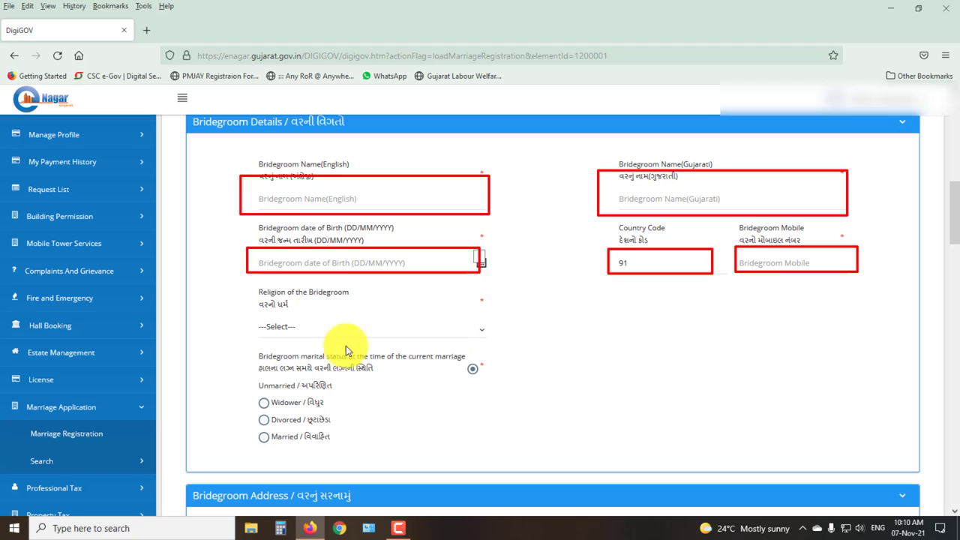
{"action": "mouse_move", "coordinate": [238, 283]}
{"action": "left_mouse_down"}
{"action": "mouse_move", "coordinate": [252, 296]}
{"action": "mouse_move", "coordinate": [484, 315]}
{"action": "left_mouse_up"}
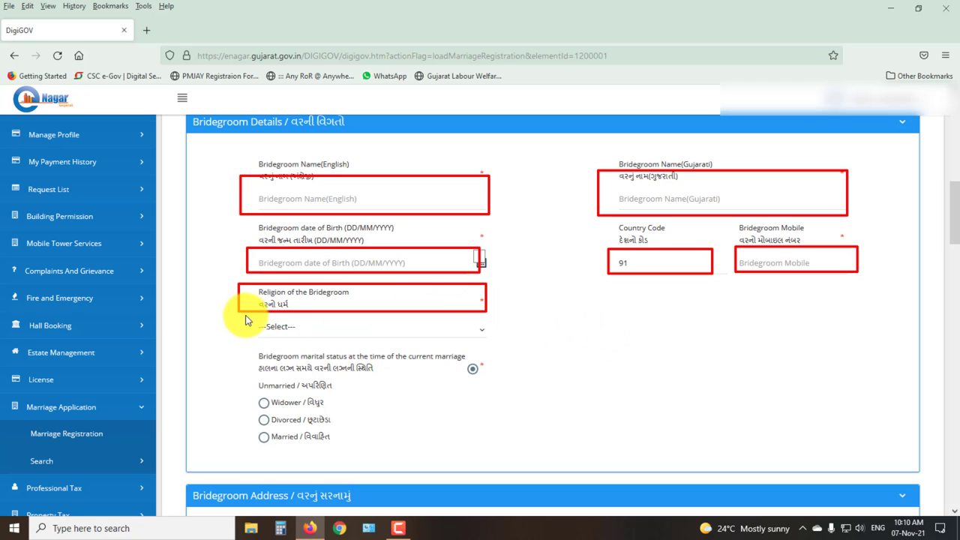
{"action": "mouse_move", "coordinate": [242, 315]}
{"action": "left_mouse_down"}
{"action": "mouse_move", "coordinate": [469, 363]}
{"action": "mouse_move", "coordinate": [485, 342]}
{"action": "left_mouse_up"}
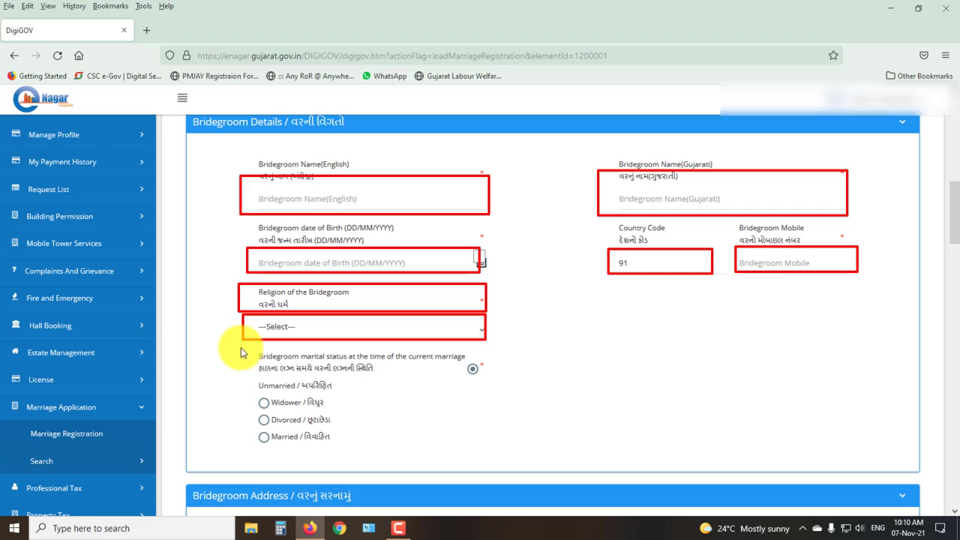
{"action": "left_click_drag", "start_coordinate": [232, 342], "coordinate": [438, 375]}
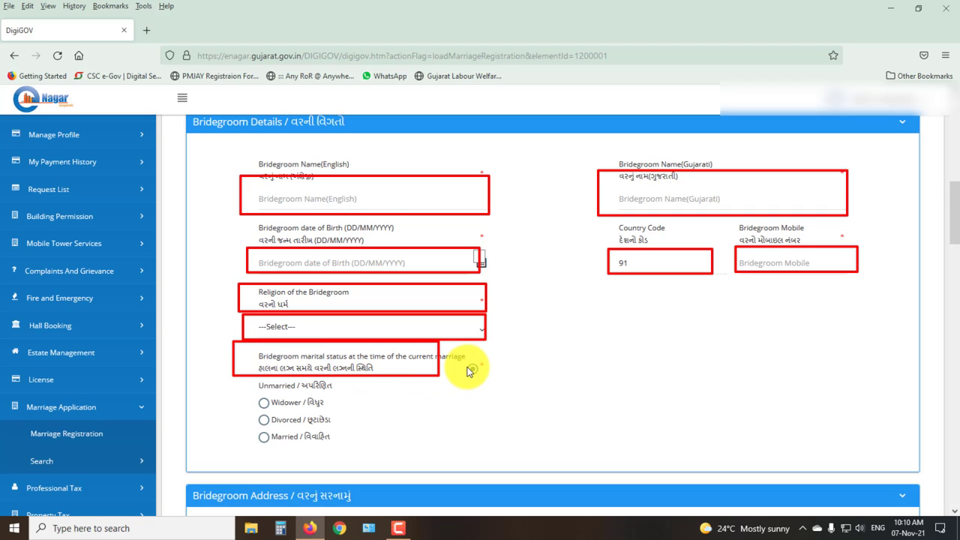
{"action": "left_click", "coordinate": [473, 370]}
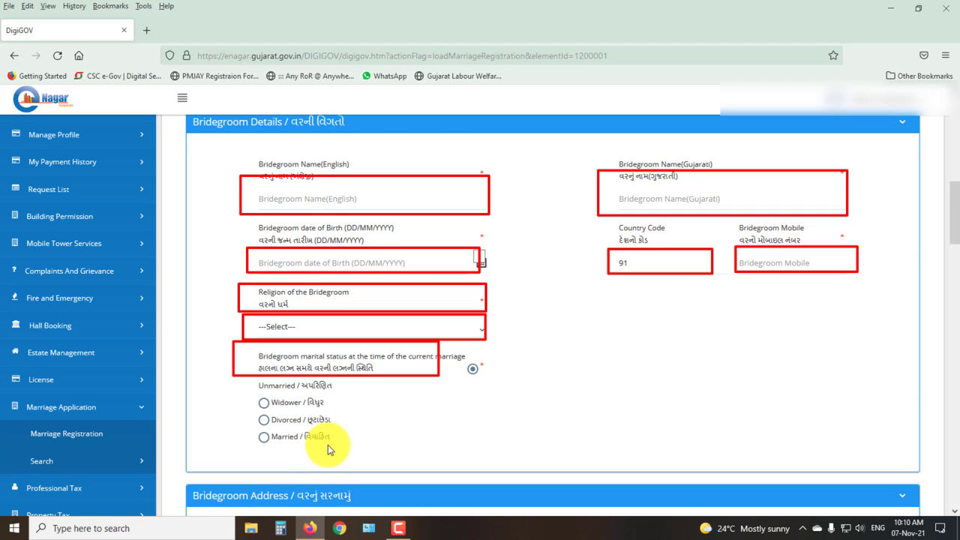
Step: Review the Bridegroom Address location options and the building, street, landmark and area name fields in English and Gujarati
{"action": "scroll", "coordinate": [327, 445], "scroll_direction": "down", "scroll_amount": 5}
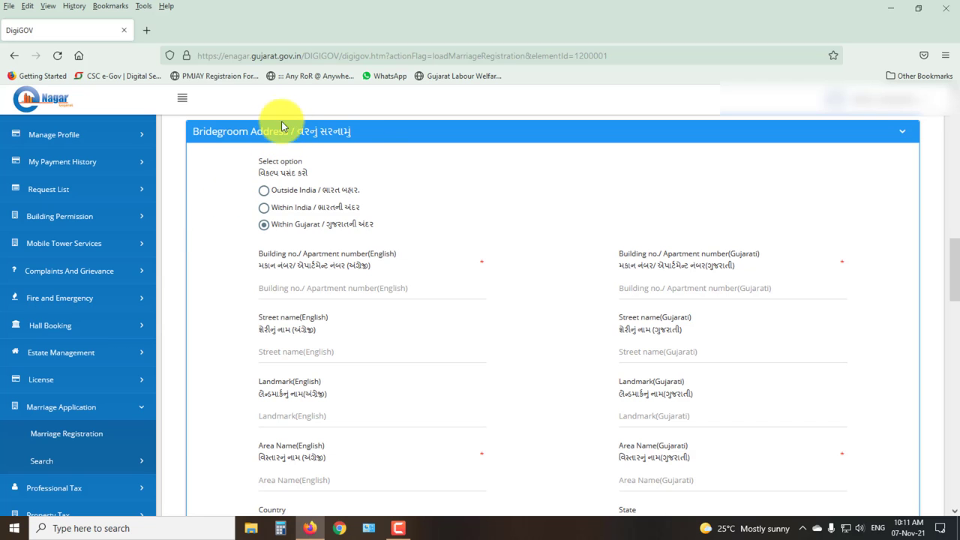
{"action": "left_click_drag", "start_coordinate": [277, 117], "coordinate": [373, 139]}
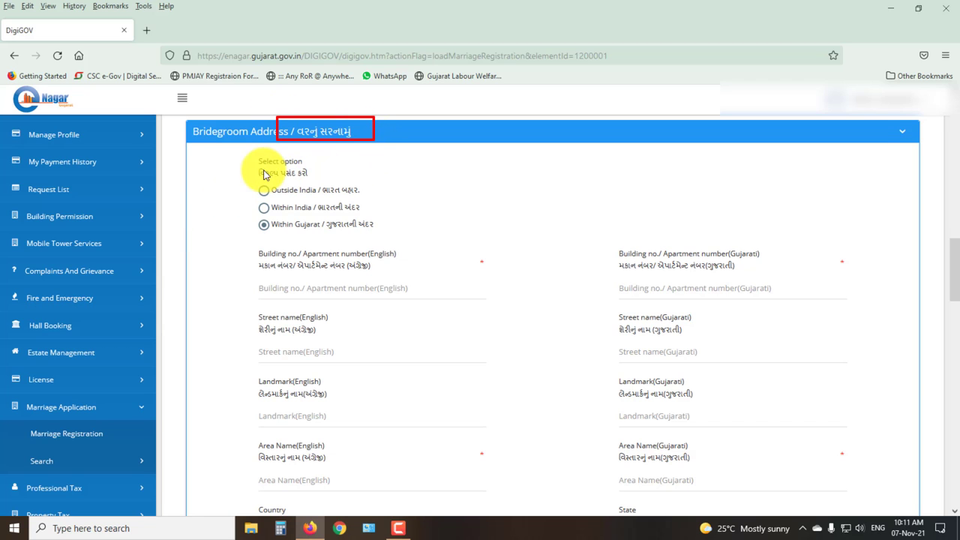
{"action": "left_click_drag", "start_coordinate": [226, 154], "coordinate": [284, 194]}
{"action": "left_click_drag", "start_coordinate": [341, 214], "coordinate": [435, 244]}
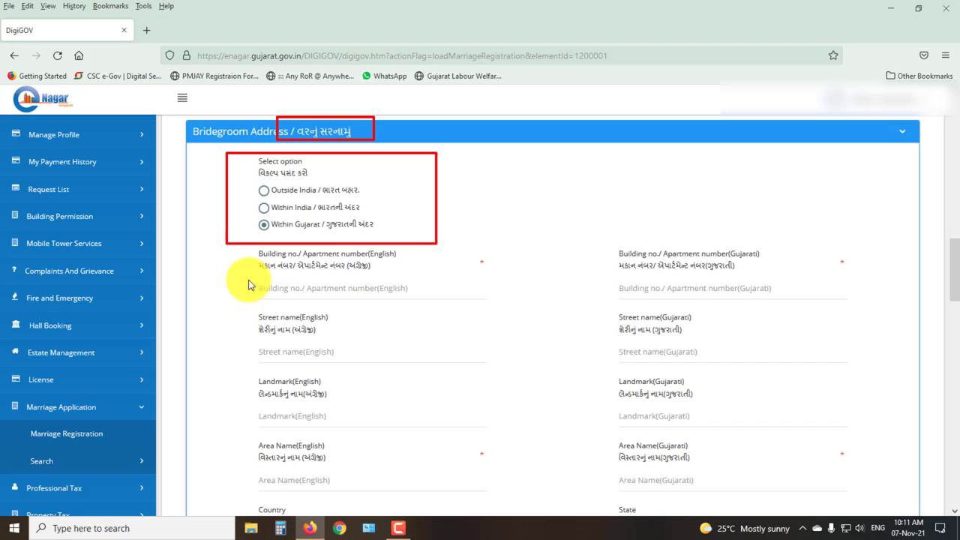
{"action": "mouse_move", "coordinate": [249, 281]}
{"action": "left_mouse_down"}
{"action": "mouse_move", "coordinate": [300, 296]}
{"action": "mouse_move", "coordinate": [485, 304]}
{"action": "left_mouse_up"}
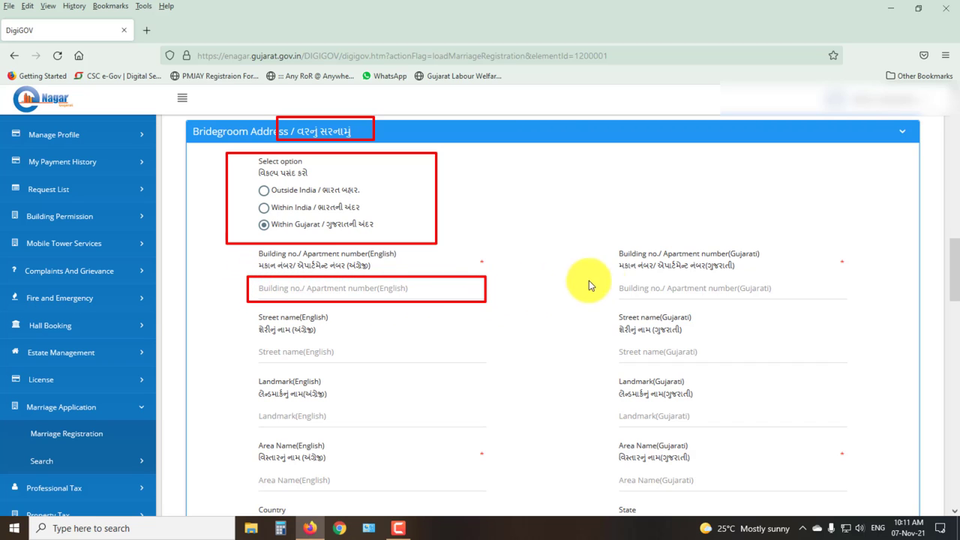
{"action": "mouse_move", "coordinate": [606, 271]}
{"action": "left_mouse_down"}
{"action": "mouse_move", "coordinate": [702, 293]}
{"action": "mouse_move", "coordinate": [862, 297]}
{"action": "left_mouse_up"}
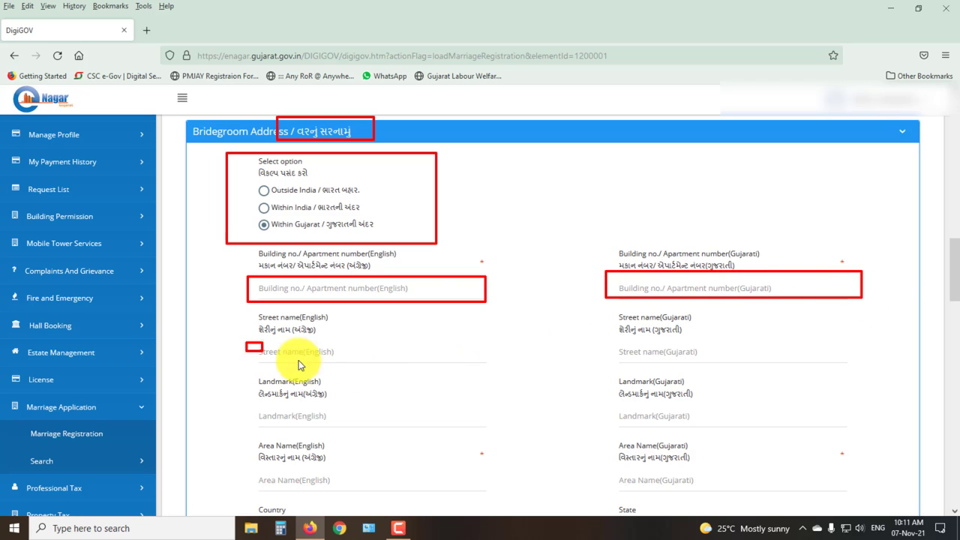
{"action": "left_click_drag", "start_coordinate": [299, 360], "coordinate": [475, 365]}
{"action": "left_click_drag", "start_coordinate": [603, 333], "coordinate": [743, 366]}
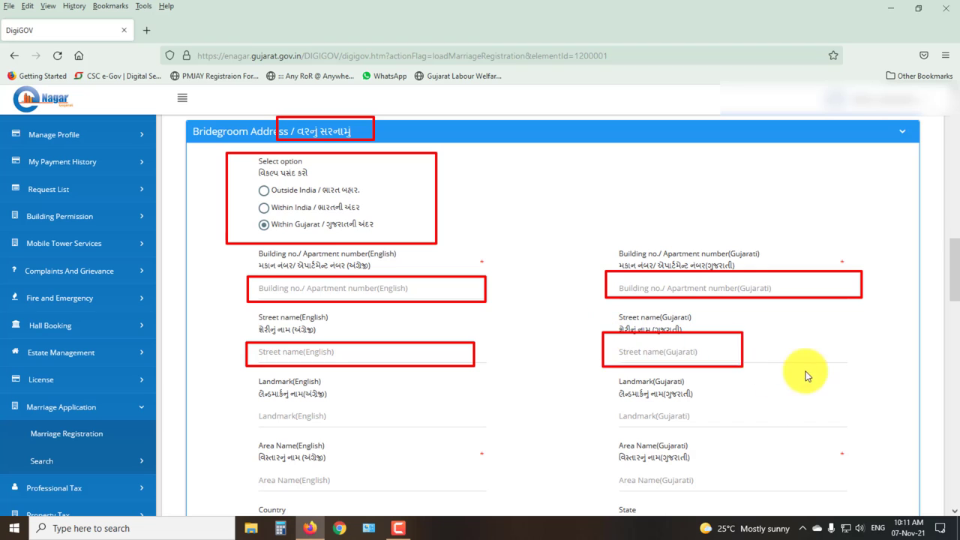
{"action": "left_click_drag", "start_coordinate": [807, 375], "coordinate": [848, 360]}
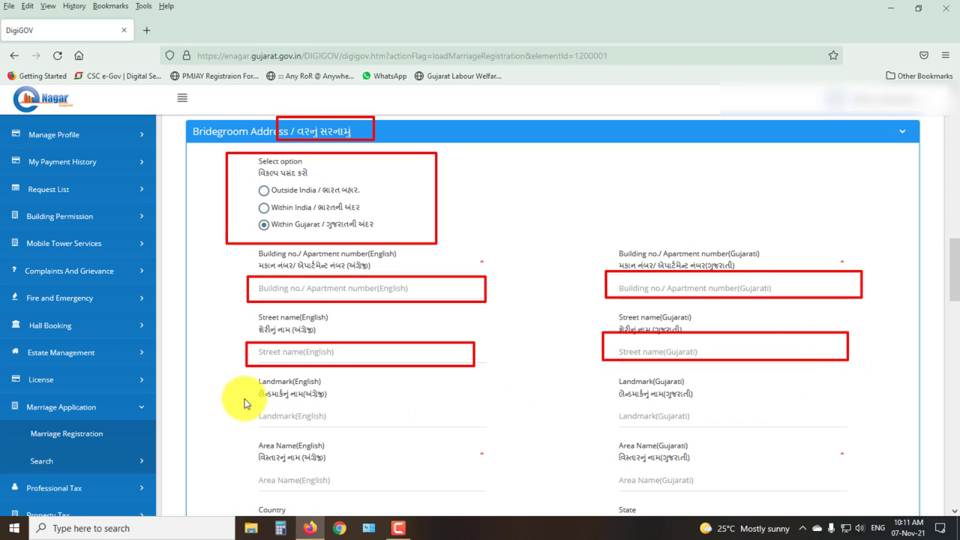
{"action": "left_click_drag", "start_coordinate": [241, 398], "coordinate": [483, 428]}
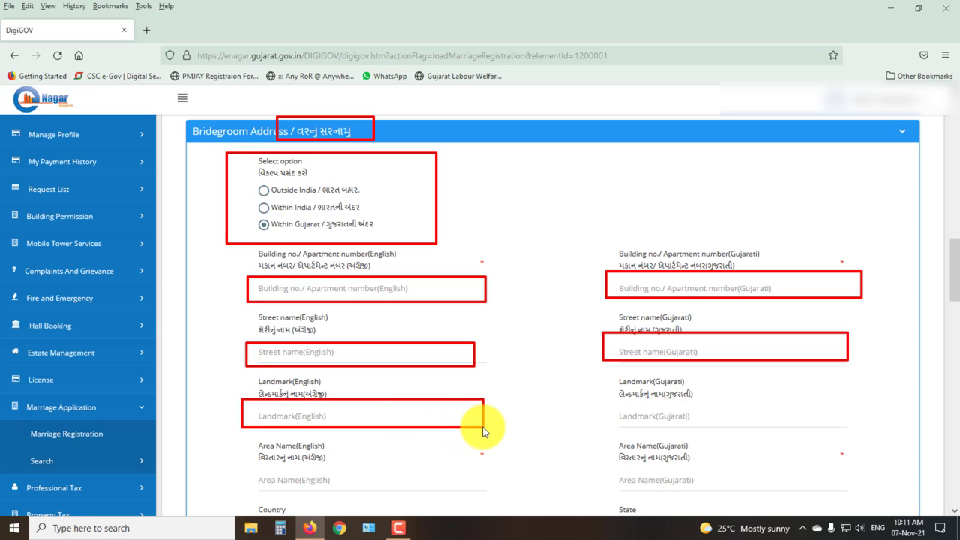
{"action": "mouse_move", "coordinate": [612, 401]}
{"action": "left_mouse_down"}
{"action": "mouse_move", "coordinate": [864, 423]}
{"action": "mouse_move", "coordinate": [855, 432]}
{"action": "left_mouse_up"}
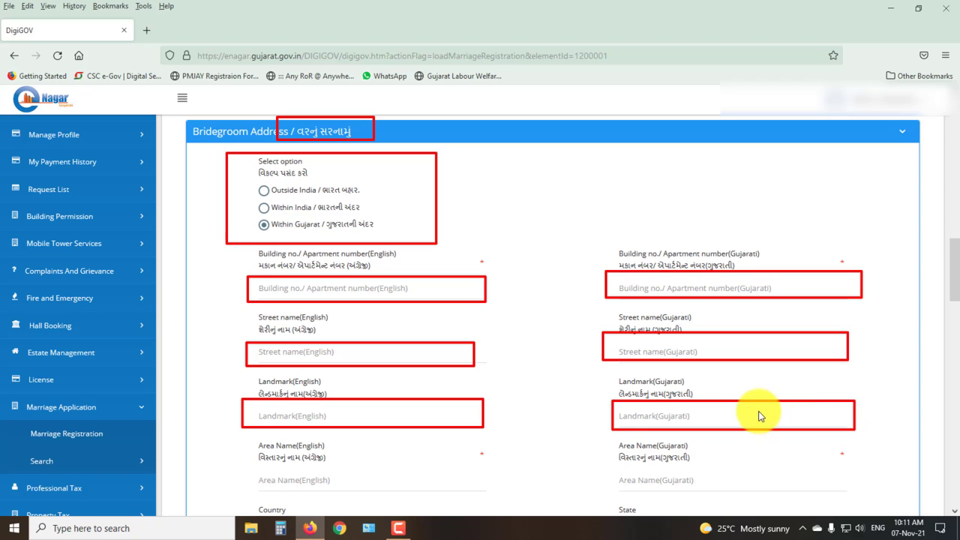
{"action": "mouse_move", "coordinate": [250, 474]}
{"action": "left_mouse_down"}
{"action": "mouse_move", "coordinate": [413, 506]}
{"action": "mouse_move", "coordinate": [455, 502]}
{"action": "mouse_move", "coordinate": [474, 486]}
{"action": "left_mouse_up"}
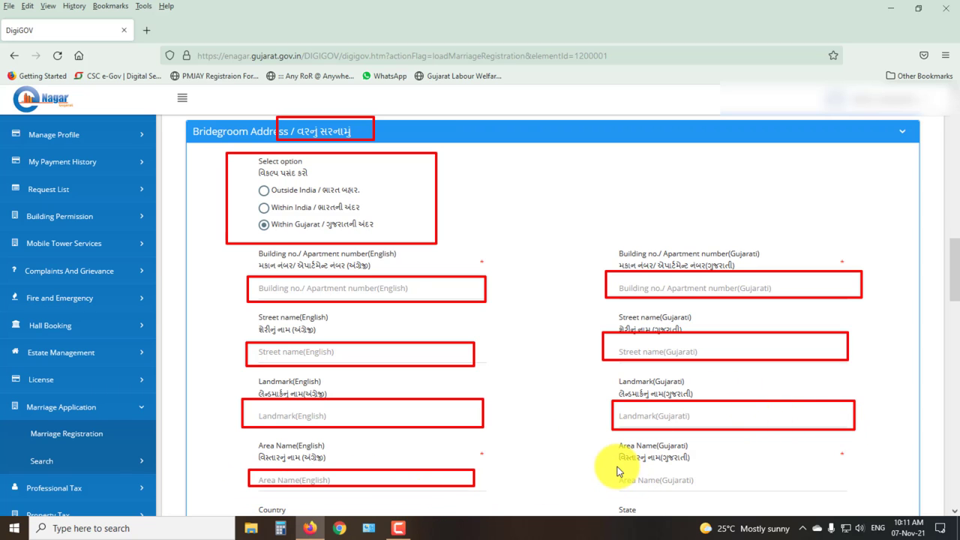
{"action": "mouse_move", "coordinate": [616, 465]}
{"action": "left_mouse_down"}
{"action": "mouse_move", "coordinate": [672, 501]}
{"action": "mouse_move", "coordinate": [879, 491]}
{"action": "left_mouse_up"}
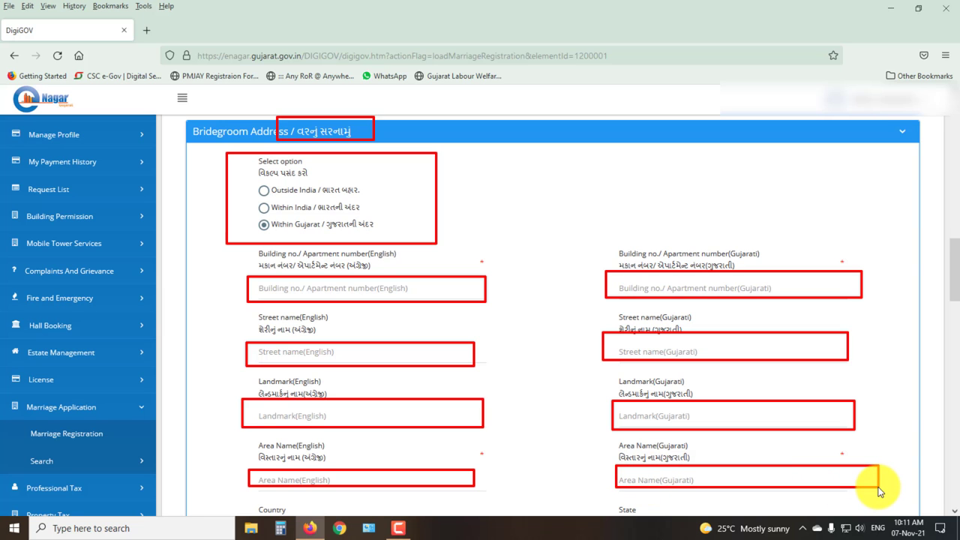
Step: Review the Country, State, District, City, Village and Pincode fields of the bridegroom's address
{"action": "left_click_drag", "start_coordinate": [955, 278], "coordinate": [944, 341]}
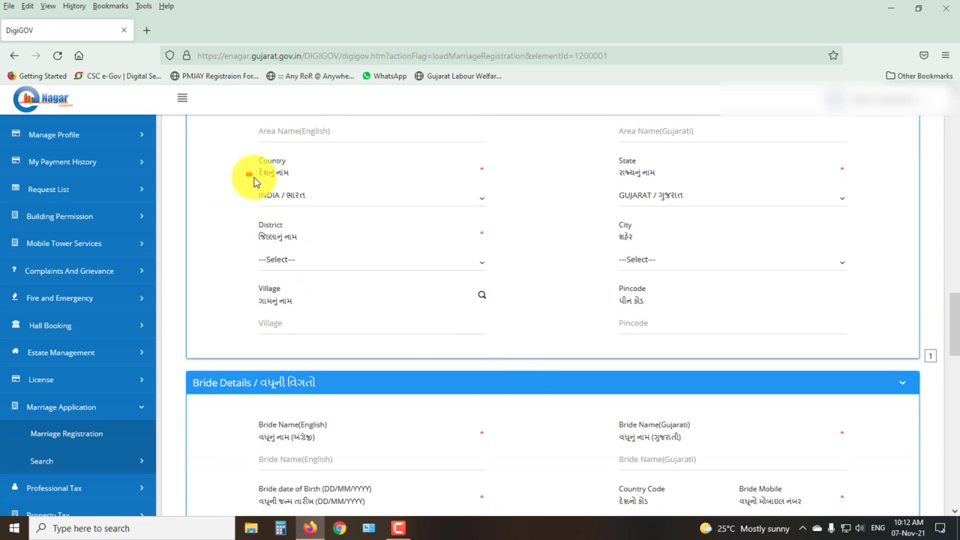
{"action": "mouse_move", "coordinate": [247, 174]}
{"action": "left_mouse_down"}
{"action": "mouse_move", "coordinate": [445, 222]}
{"action": "mouse_move", "coordinate": [486, 213]}
{"action": "left_mouse_up"}
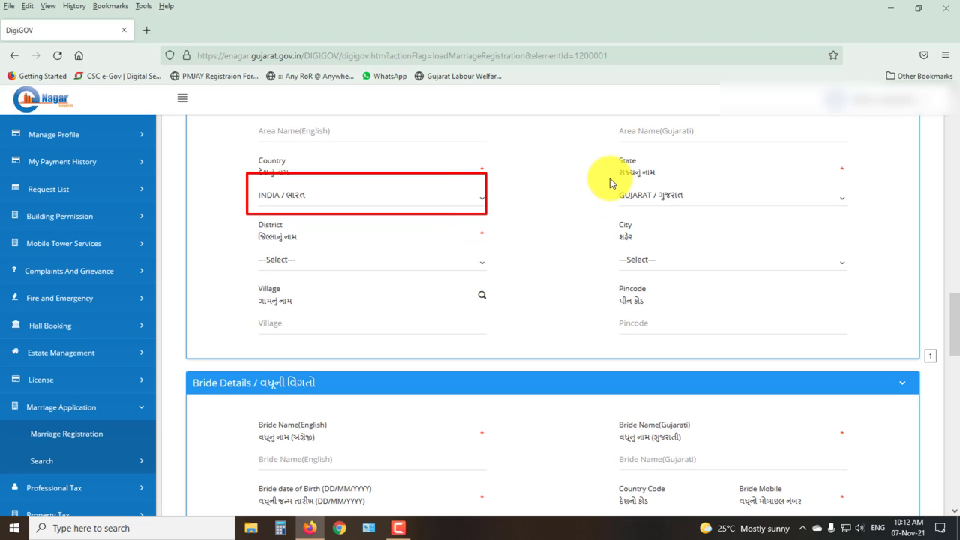
{"action": "mouse_move", "coordinate": [608, 176]}
{"action": "left_mouse_down"}
{"action": "mouse_move", "coordinate": [671, 204]}
{"action": "mouse_move", "coordinate": [858, 212]}
{"action": "left_mouse_up"}
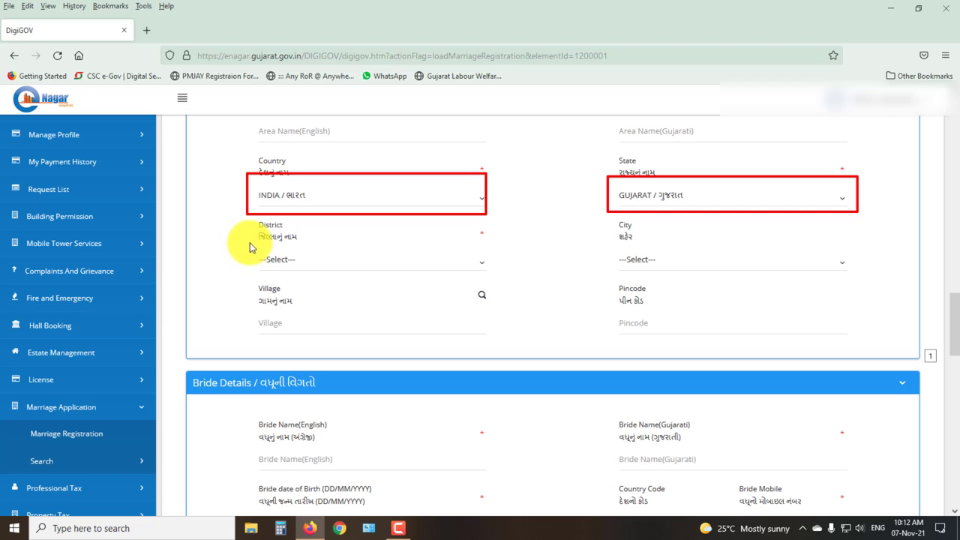
{"action": "left_click_drag", "start_coordinate": [249, 243], "coordinate": [492, 278]}
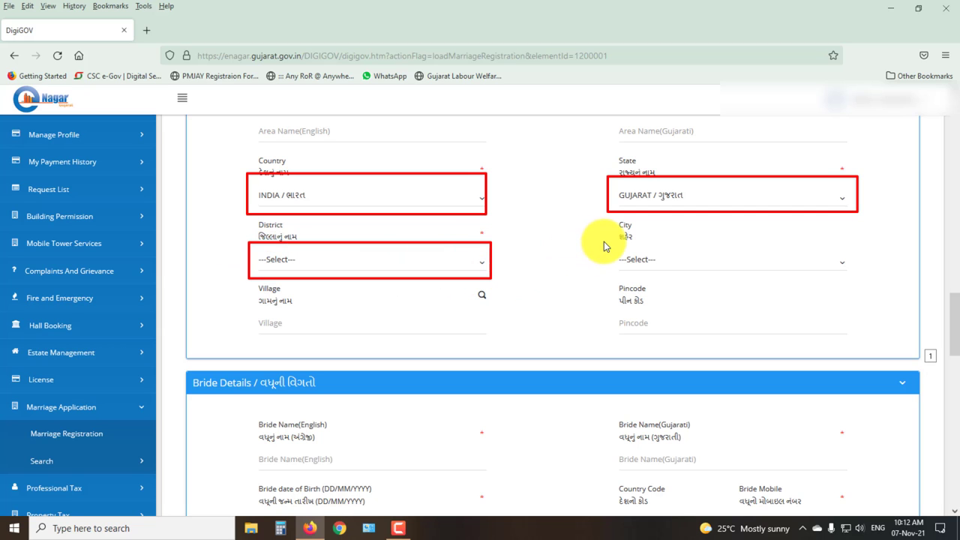
{"action": "mouse_move", "coordinate": [606, 241]}
{"action": "left_mouse_down"}
{"action": "mouse_move", "coordinate": [720, 272]}
{"action": "mouse_move", "coordinate": [838, 283]}
{"action": "mouse_move", "coordinate": [862, 272]}
{"action": "left_mouse_up"}
{"action": "left_click_drag", "start_coordinate": [249, 305], "coordinate": [488, 341]}
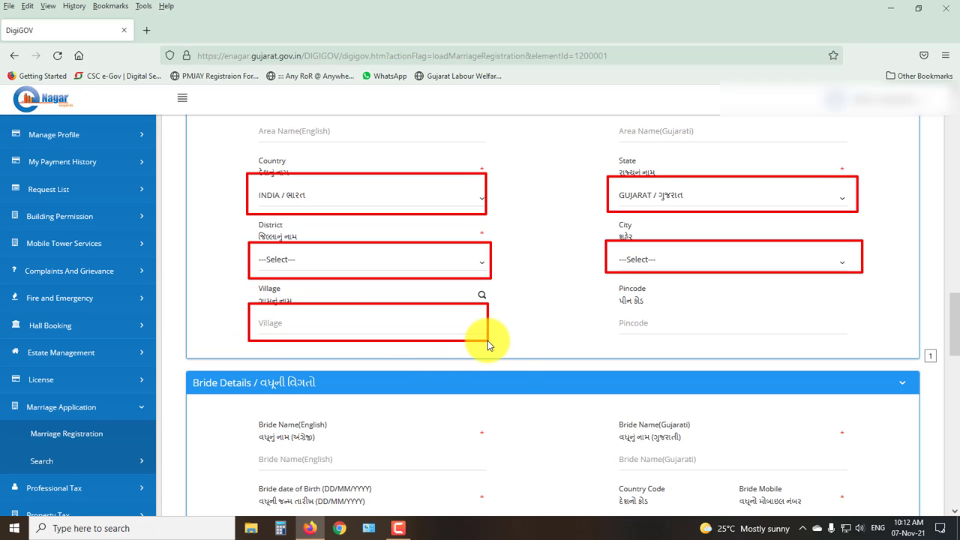
{"action": "left_click", "coordinate": [617, 310]}
{"action": "left_click_drag", "start_coordinate": [646, 323], "coordinate": [858, 330]}
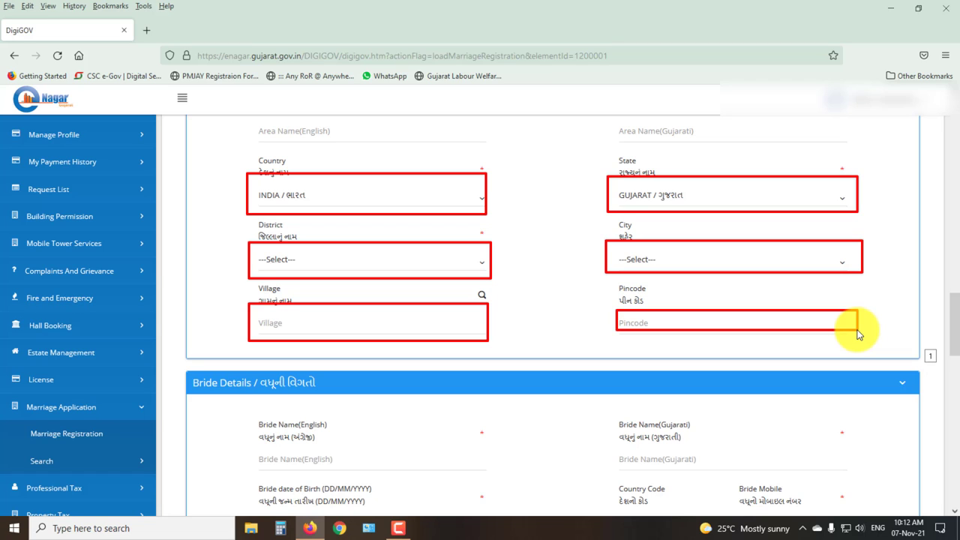
{"action": "key", "text": "Escape"}
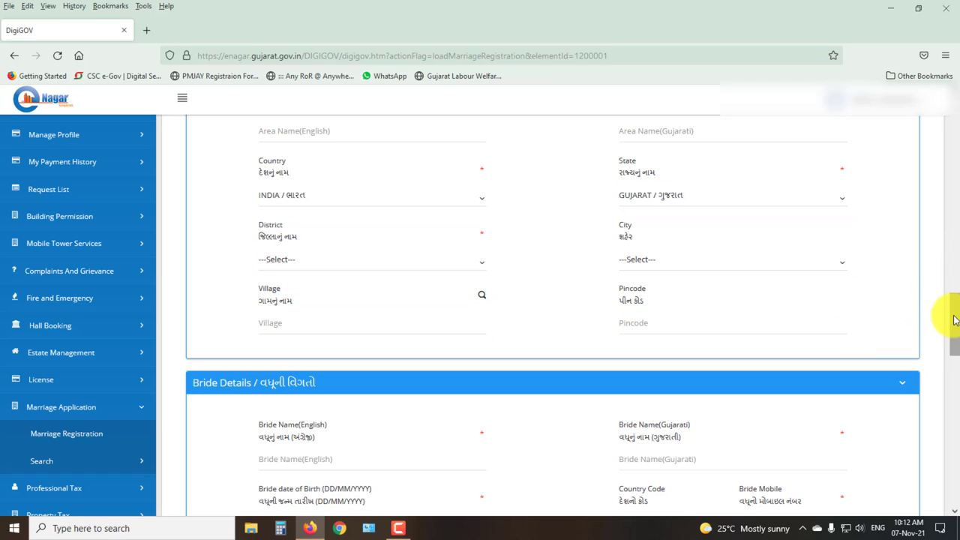
Step: Examine the Bride Details section, covering the bride's name, date of birth, mobile, religion and marital status fields
{"action": "scroll", "coordinate": [954, 330], "scroll_direction": "down", "scroll_amount": 1}
{"action": "left_click_drag", "start_coordinate": [958, 330], "coordinate": [956, 359]}
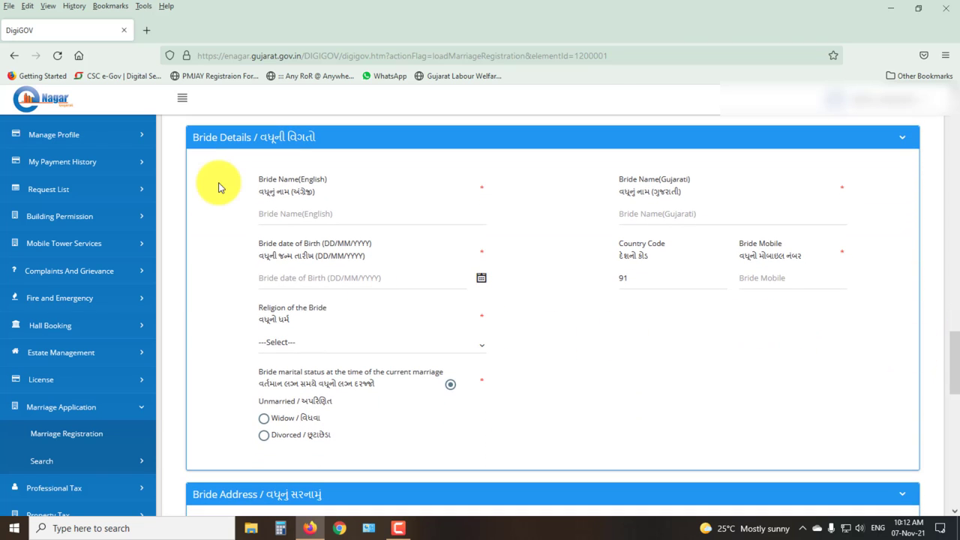
{"action": "mouse_move", "coordinate": [182, 124]}
{"action": "left_mouse_down"}
{"action": "mouse_move", "coordinate": [385, 347]}
{"action": "mouse_move", "coordinate": [942, 499]}
{"action": "mouse_move", "coordinate": [928, 482]}
{"action": "left_mouse_up"}
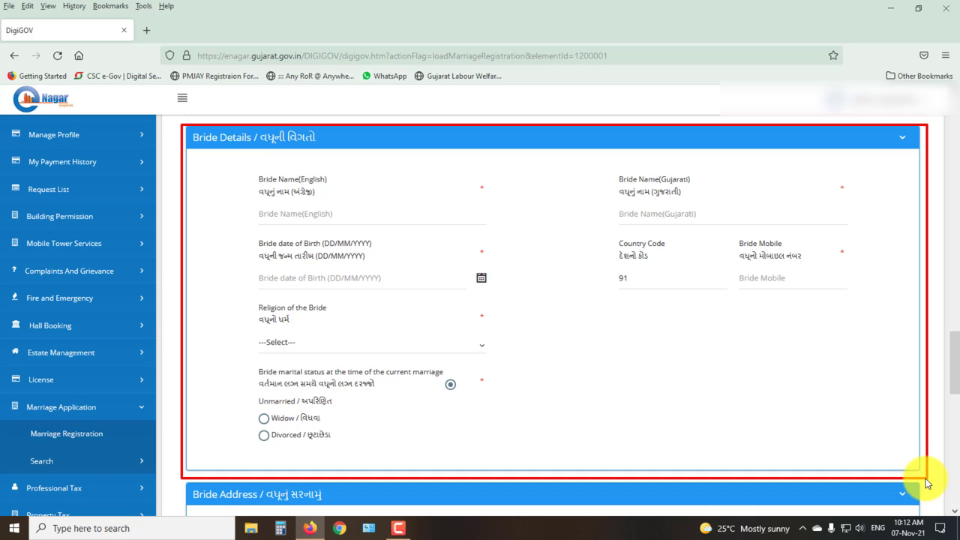
Step: Review the Bride Address fields through Village and Pincode, and advance the marriage registration form to NRI Details
{"action": "mouse_move", "coordinate": [950, 349]}
{"action": "left_mouse_down"}
{"action": "mouse_move", "coordinate": [951, 398]}
{"action": "mouse_move", "coordinate": [933, 450]}
{"action": "left_mouse_up"}
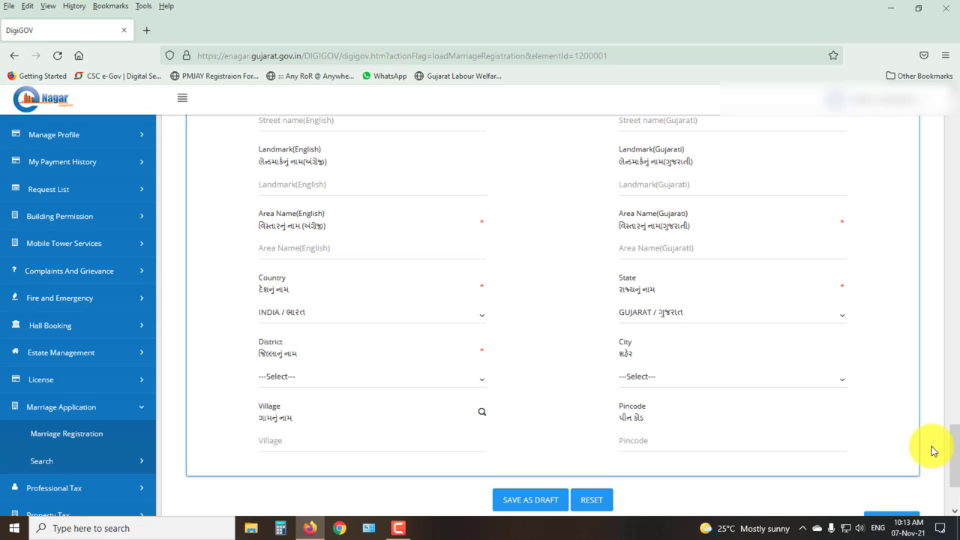
{"action": "scroll", "coordinate": [810, 481], "scroll_direction": "down", "scroll_amount": 2}
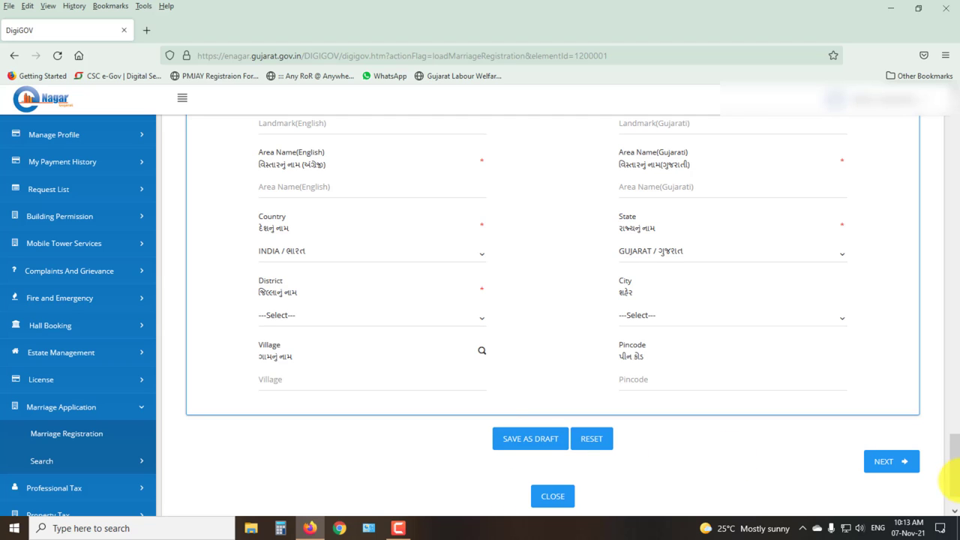
{"action": "left_click", "coordinate": [885, 462]}
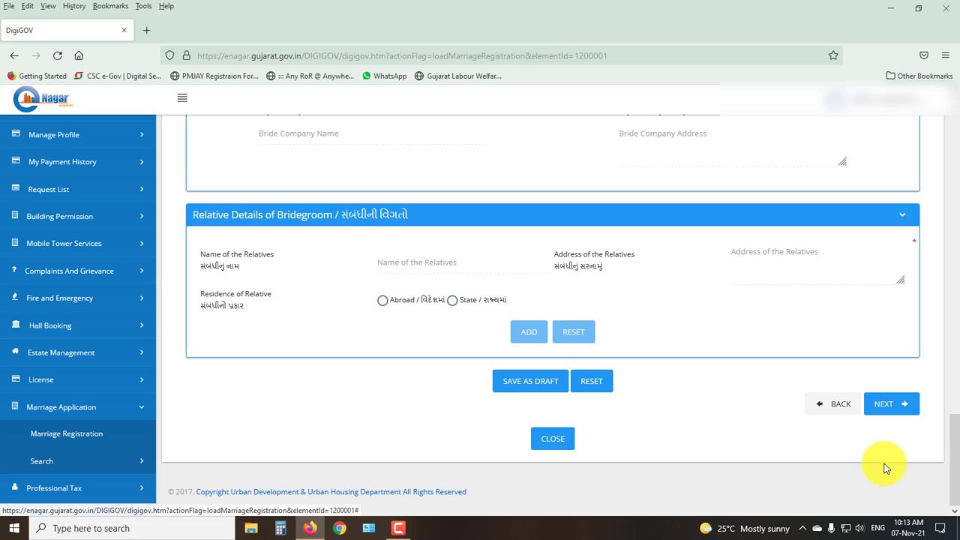
Step: Review the NRI Details fields for the bridegroom's passport, visa, education and occupation, along with the bride's company and bridegroom's relative details
{"action": "left_click", "coordinate": [917, 411]}
{"action": "left_click_drag", "start_coordinate": [956, 307], "coordinate": [951, 132]}
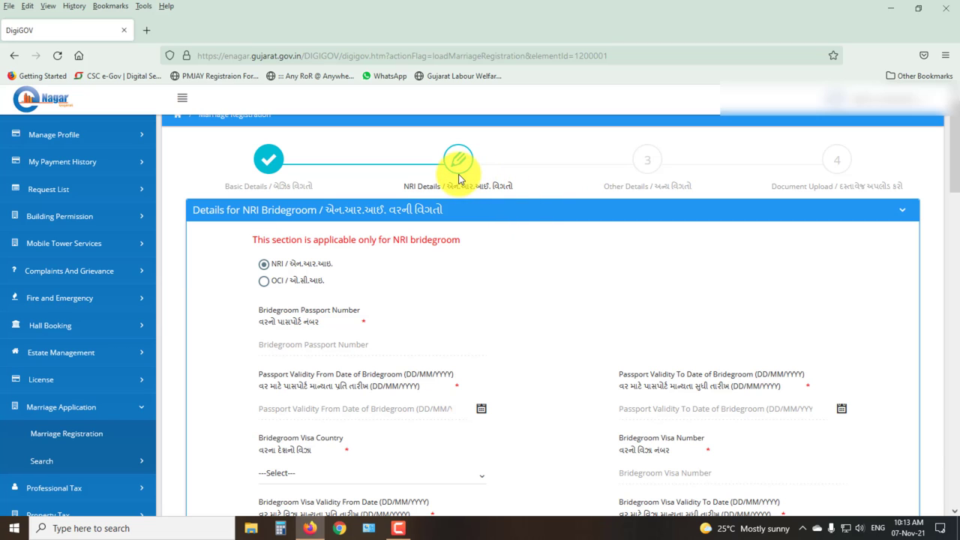
{"action": "mouse_move", "coordinate": [414, 132]}
{"action": "left_mouse_down"}
{"action": "mouse_move", "coordinate": [450, 160]}
{"action": "mouse_move", "coordinate": [513, 177]}
{"action": "left_mouse_up"}
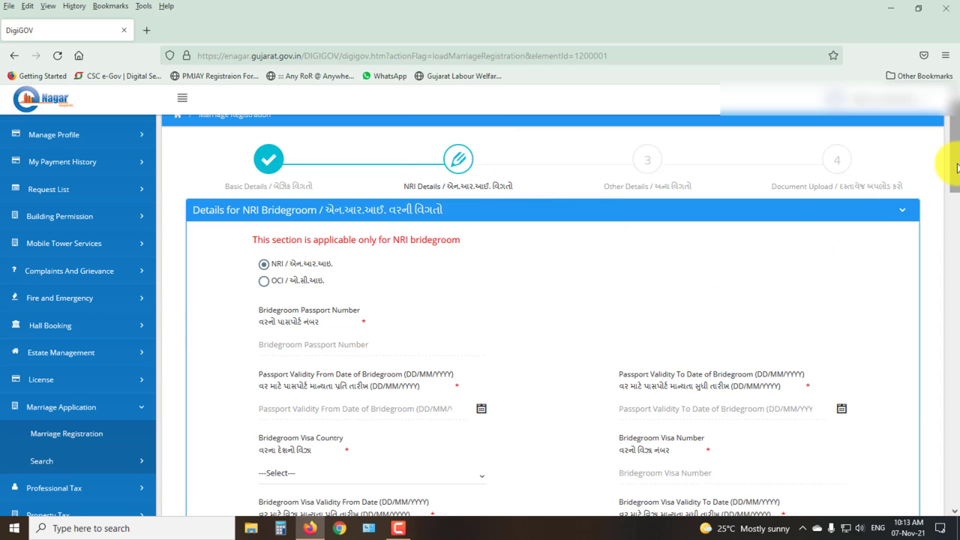
{"action": "left_click_drag", "start_coordinate": [957, 167], "coordinate": [956, 208]}
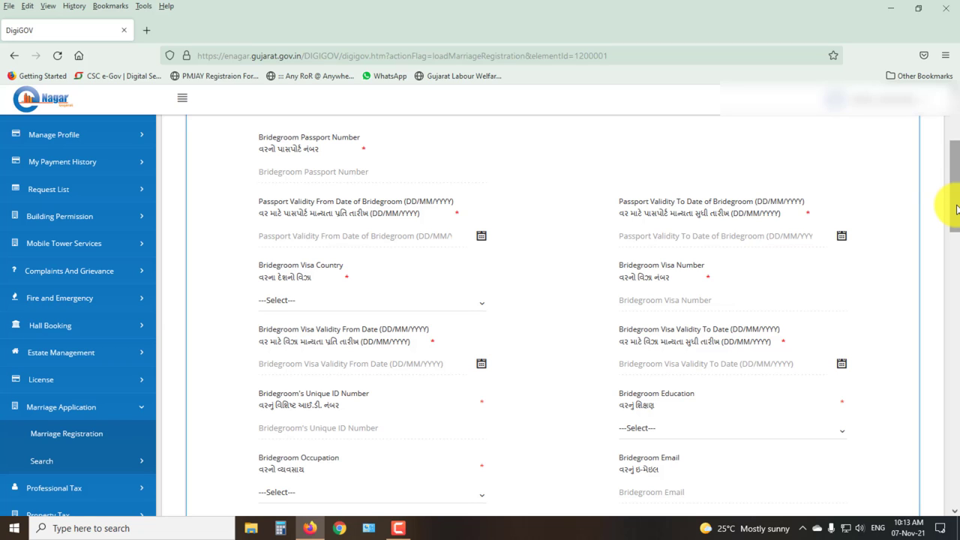
{"action": "left_click_drag", "start_coordinate": [957, 210], "coordinate": [957, 468]}
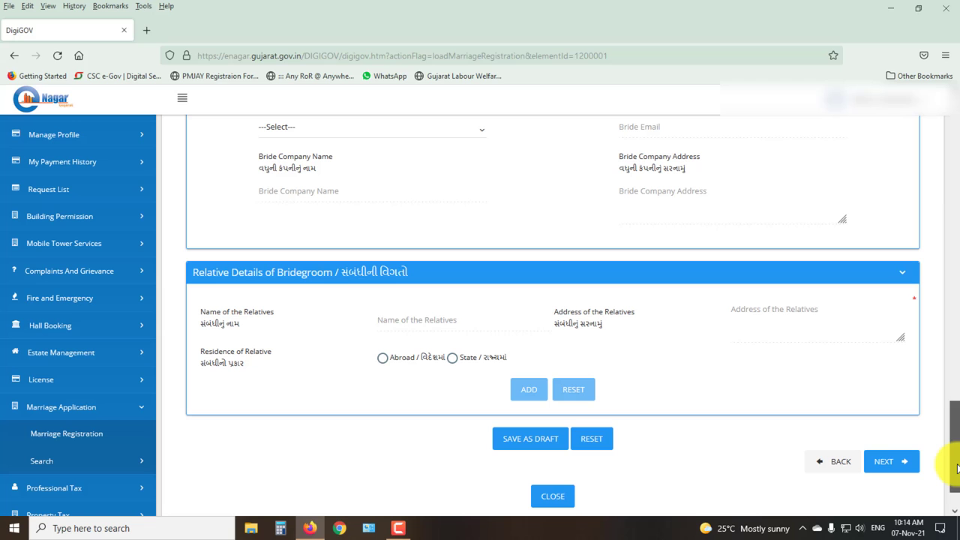
Step: Advance to Other Details and review the bridegroom parents' name and address fields in English and Gujarati, plus the age field
{"action": "left_click", "coordinate": [900, 463]}
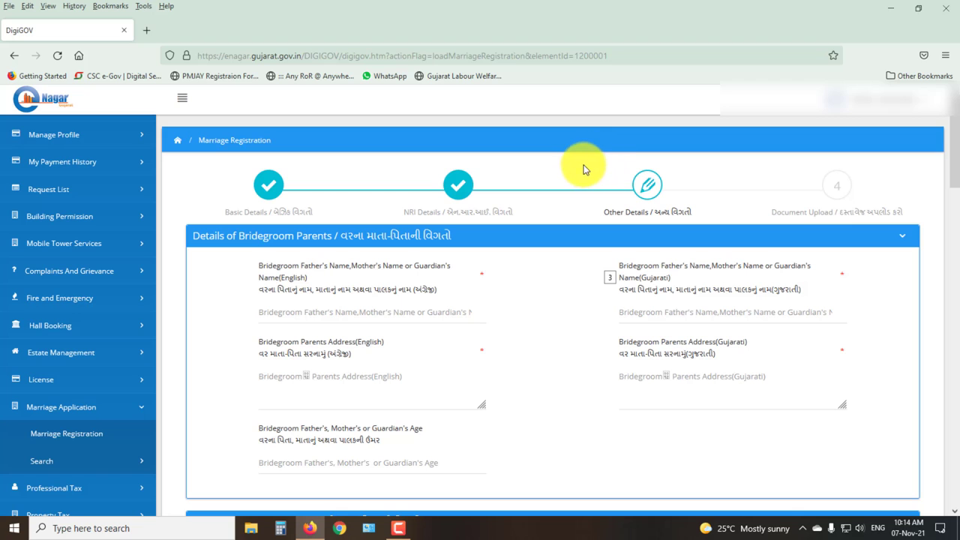
{"action": "left_click_drag", "start_coordinate": [646, 210], "coordinate": [709, 217]}
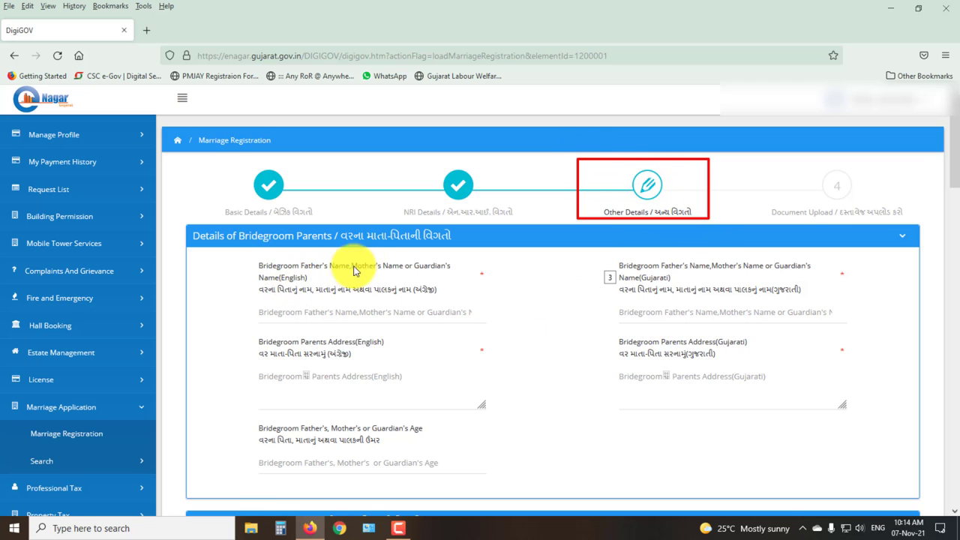
{"action": "mouse_move", "coordinate": [326, 227]}
{"action": "left_mouse_down"}
{"action": "mouse_move", "coordinate": [413, 247]}
{"action": "mouse_move", "coordinate": [460, 243]}
{"action": "left_mouse_up"}
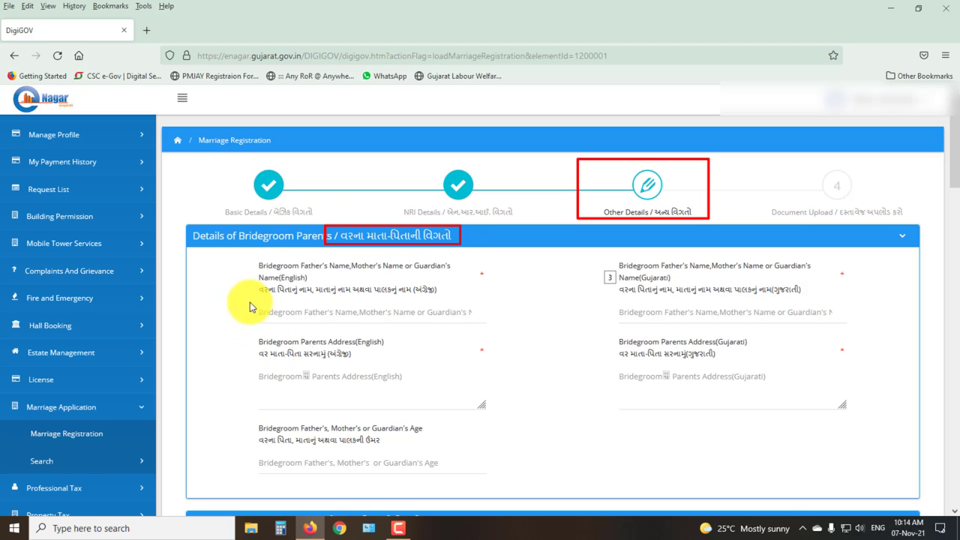
{"action": "mouse_move", "coordinate": [243, 293]}
{"action": "left_mouse_down"}
{"action": "mouse_move", "coordinate": [279, 323]}
{"action": "mouse_move", "coordinate": [477, 330]}
{"action": "left_mouse_up"}
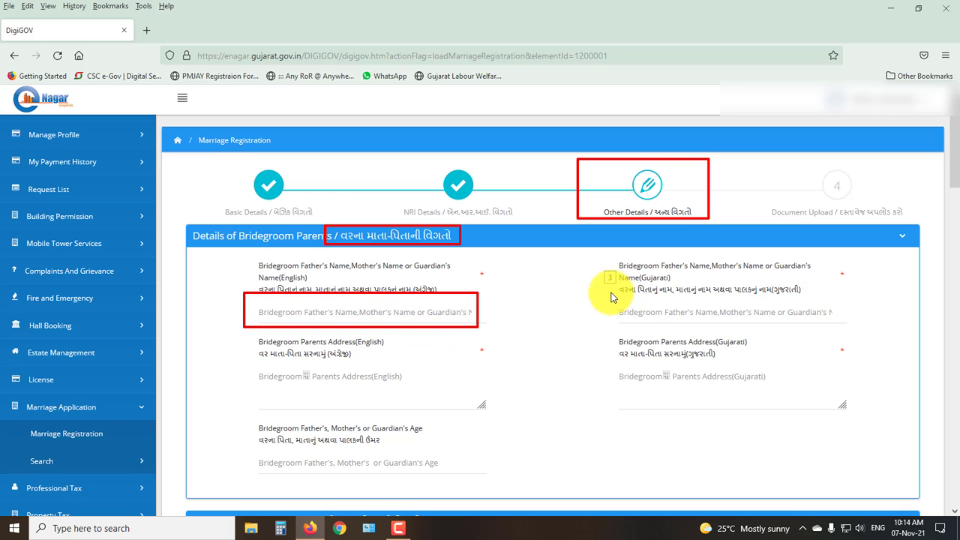
{"action": "mouse_move", "coordinate": [606, 286]}
{"action": "left_mouse_down"}
{"action": "mouse_move", "coordinate": [616, 300]}
{"action": "mouse_move", "coordinate": [861, 322]}
{"action": "left_mouse_up"}
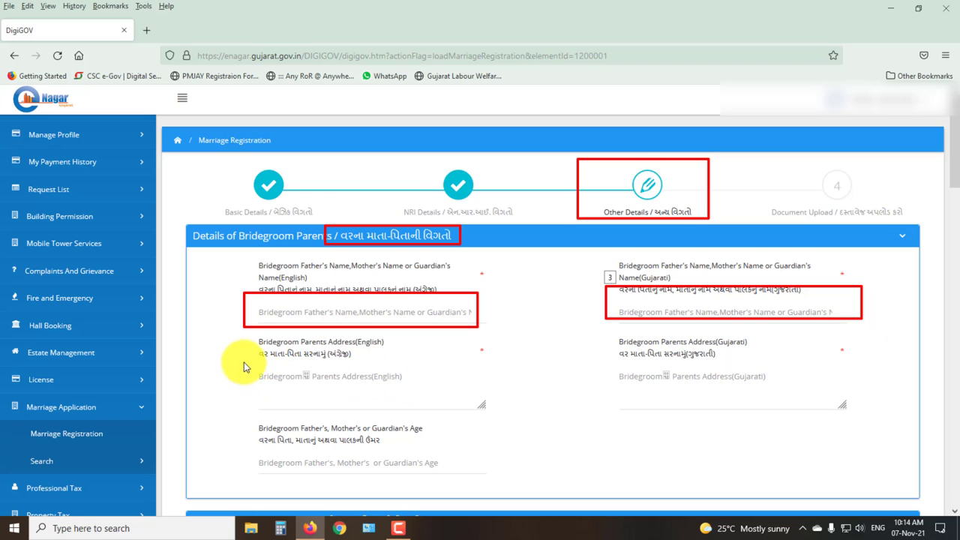
{"action": "left_click_drag", "start_coordinate": [244, 362], "coordinate": [486, 410]}
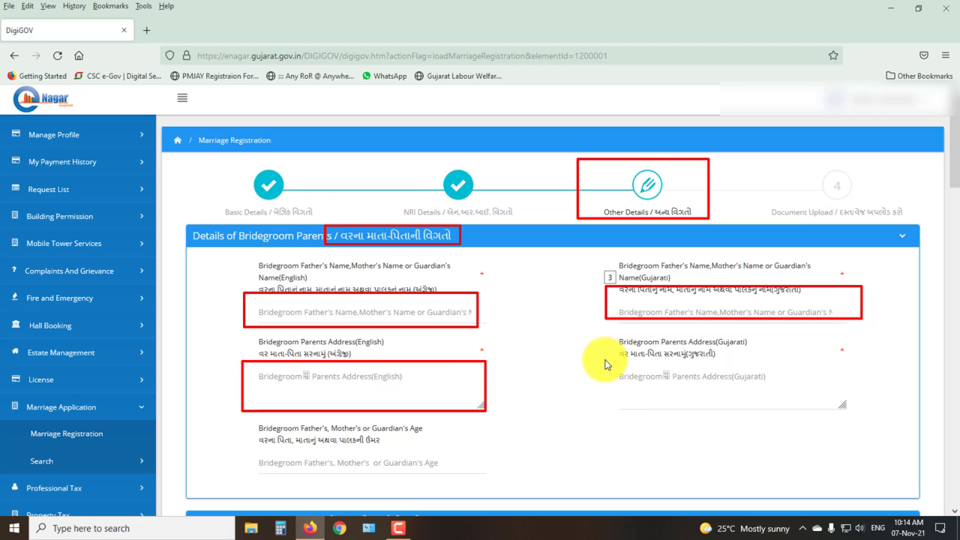
{"action": "mouse_move", "coordinate": [609, 360]}
{"action": "left_mouse_down"}
{"action": "mouse_move", "coordinate": [864, 408]}
{"action": "mouse_move", "coordinate": [857, 412]}
{"action": "left_mouse_up"}
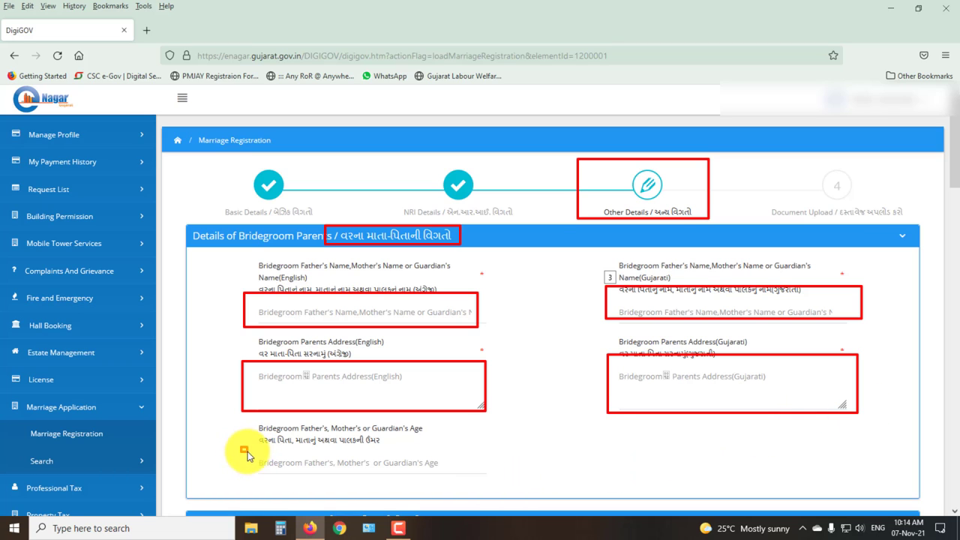
{"action": "left_click_drag", "start_coordinate": [274, 472], "coordinate": [465, 474]}
Step: Review the Details of Bride Parents section, covering the parents' or guardian's name, address and age fields
{"action": "scroll", "coordinate": [321, 168], "scroll_direction": "down", "scroll_amount": 5}
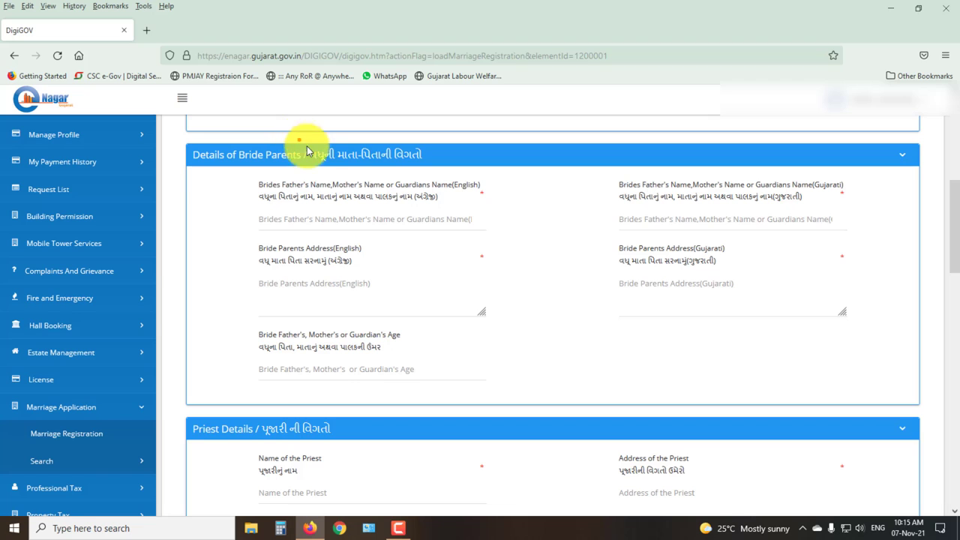
{"action": "left_click_drag", "start_coordinate": [298, 139], "coordinate": [433, 163]}
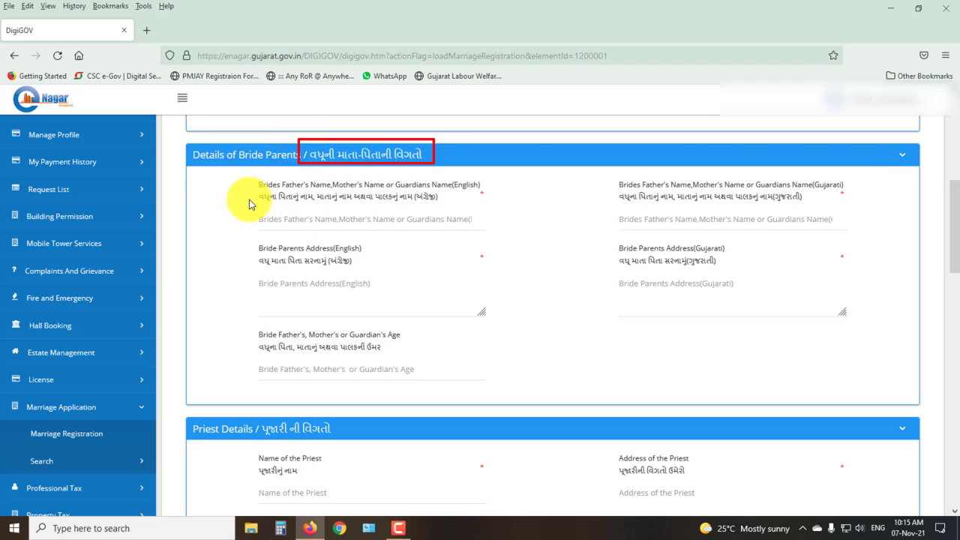
{"action": "mouse_move", "coordinate": [242, 198]}
{"action": "left_mouse_down"}
{"action": "mouse_move", "coordinate": [277, 232]}
{"action": "mouse_move", "coordinate": [472, 234]}
{"action": "left_mouse_up"}
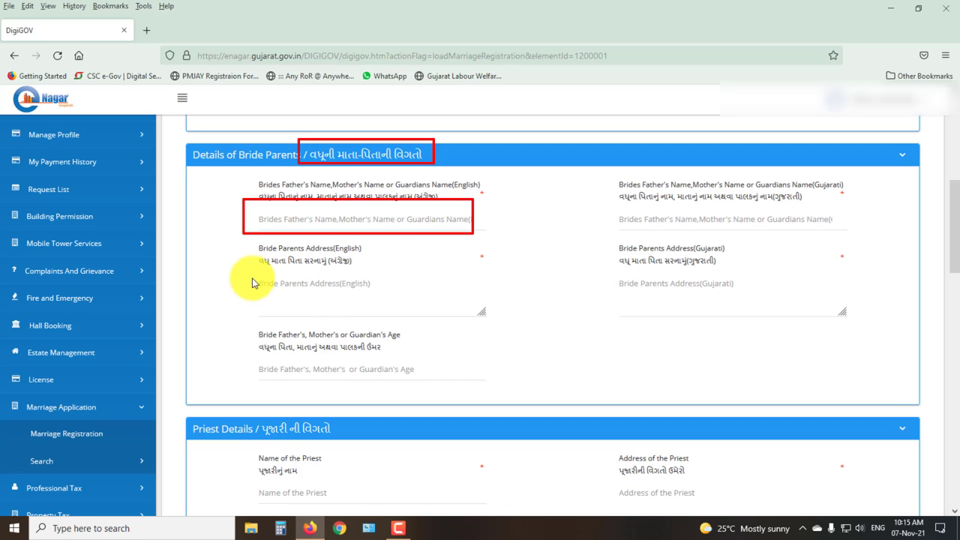
{"action": "left_click_drag", "start_coordinate": [252, 277], "coordinate": [462, 312]}
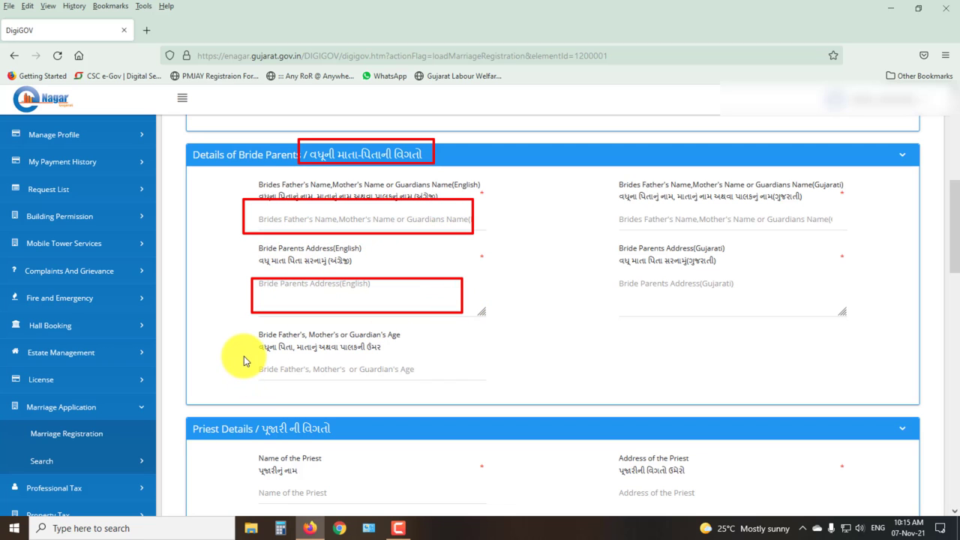
{"action": "left_click_drag", "start_coordinate": [244, 356], "coordinate": [442, 385]}
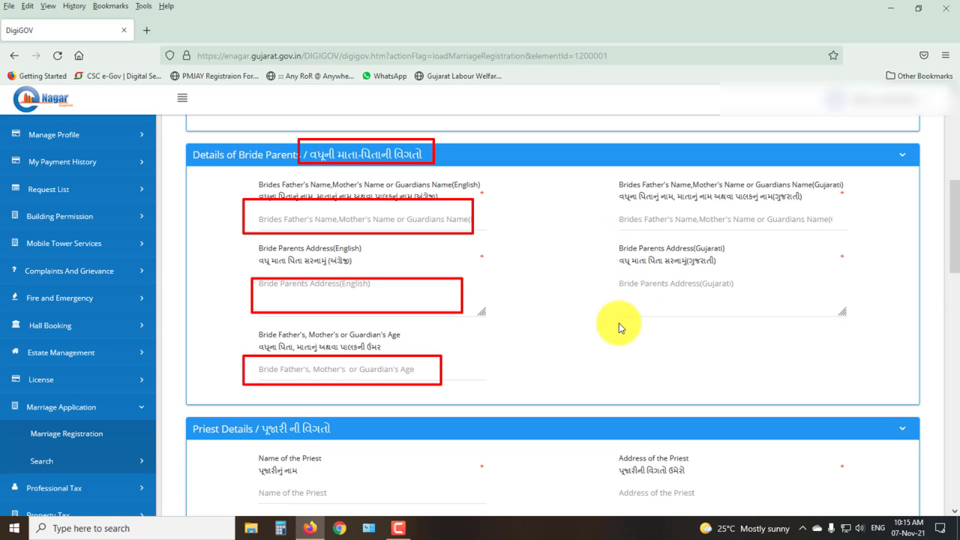
Step: Review the Priest Details and Witness Details sections with their name, address and age fields
{"action": "left_click_drag", "start_coordinate": [954, 234], "coordinate": [947, 294]}
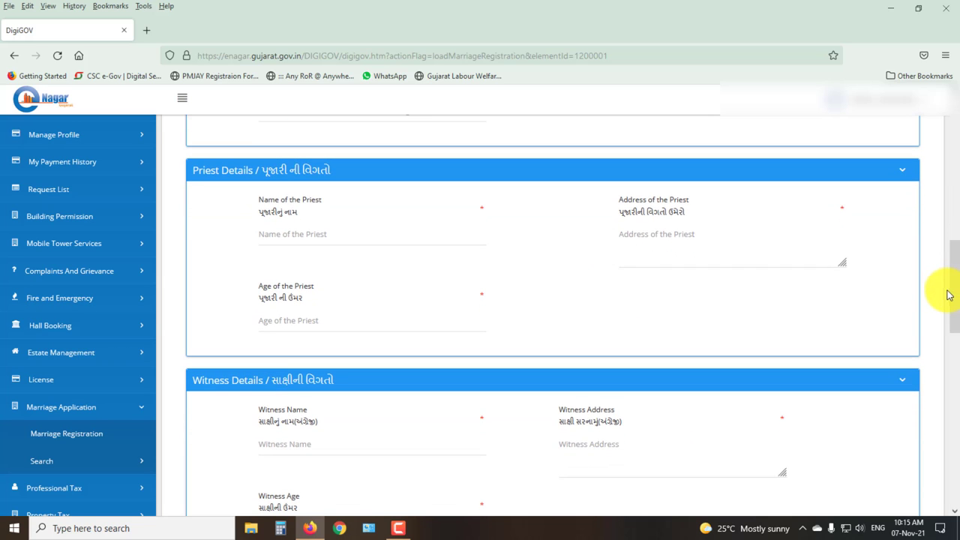
{"action": "mouse_move", "coordinate": [177, 148]}
{"action": "left_mouse_down"}
{"action": "mouse_move", "coordinate": [339, 294]}
{"action": "mouse_move", "coordinate": [577, 325]}
{"action": "mouse_move", "coordinate": [868, 345]}
{"action": "mouse_move", "coordinate": [925, 363]}
{"action": "left_mouse_up"}
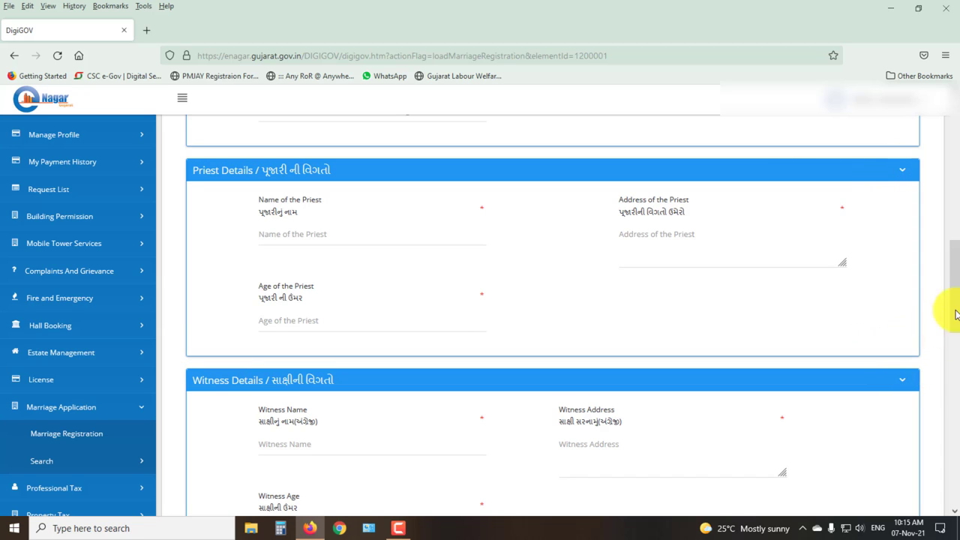
{"action": "left_click_drag", "start_coordinate": [955, 278], "coordinate": [958, 392]}
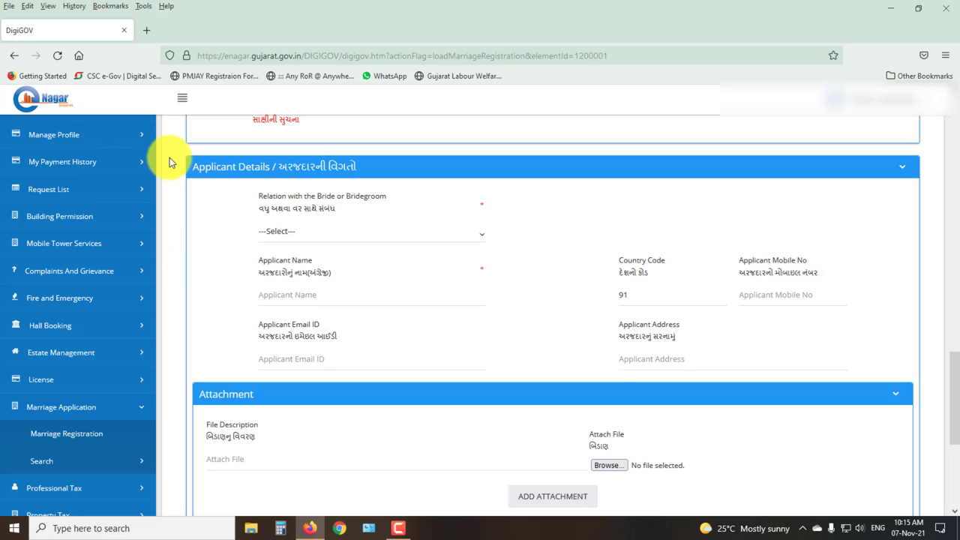
Step: Review the Applicant Details fields, the file attachment area and the certification checkbox below it
{"action": "mouse_move", "coordinate": [180, 157]}
{"action": "left_mouse_down"}
{"action": "mouse_move", "coordinate": [379, 283]}
{"action": "mouse_move", "coordinate": [545, 332]}
{"action": "mouse_move", "coordinate": [921, 387]}
{"action": "left_mouse_up"}
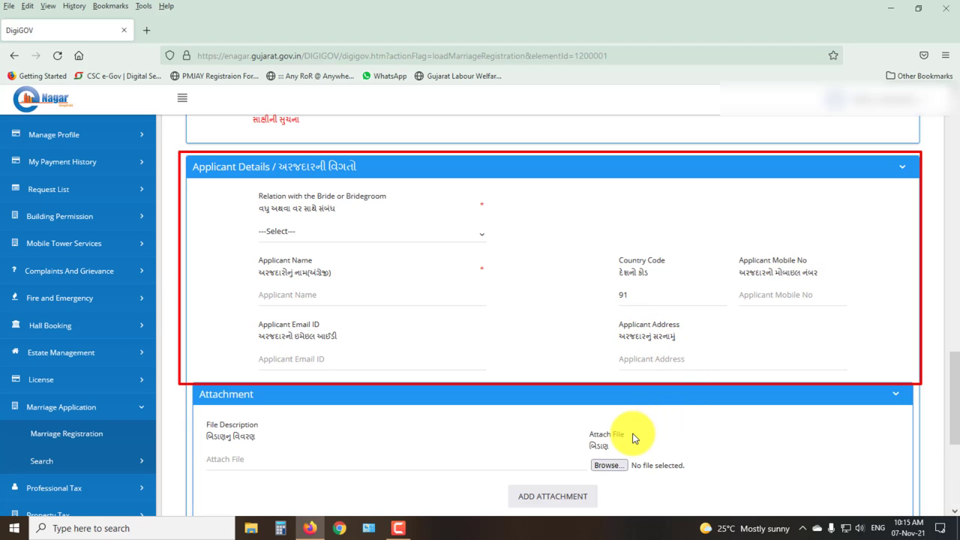
{"action": "scroll", "coordinate": [633, 439], "scroll_direction": "down", "scroll_amount": 3}
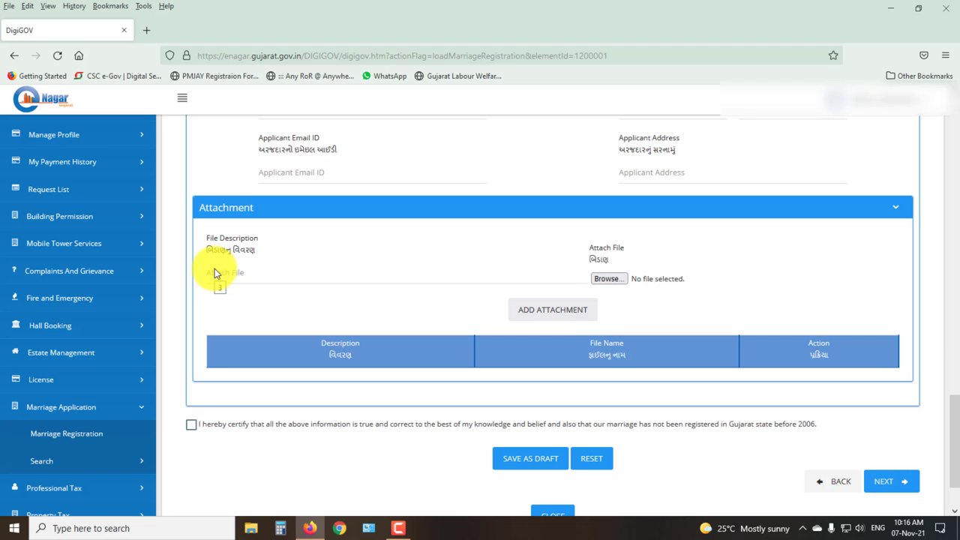
{"action": "left_click", "coordinate": [609, 282]}
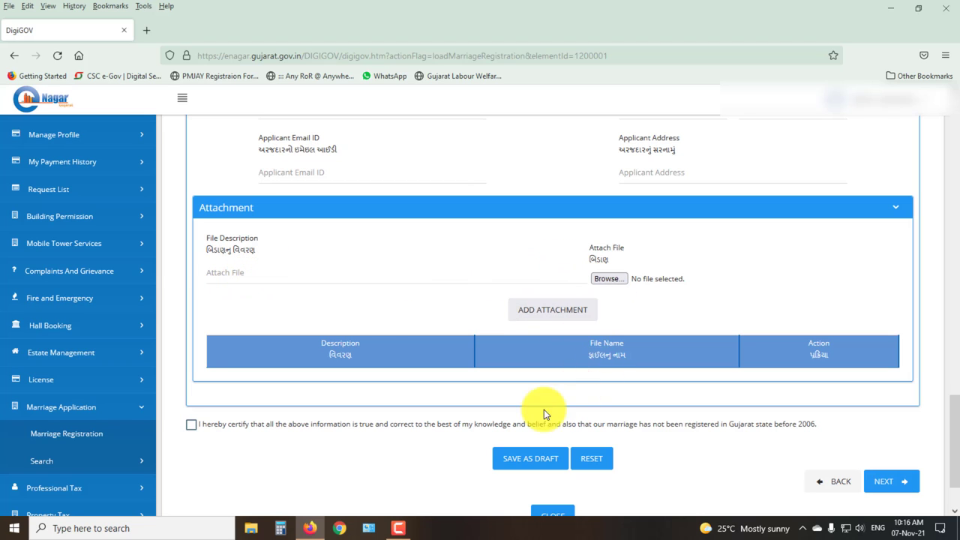
{"action": "left_click", "coordinate": [190, 424]}
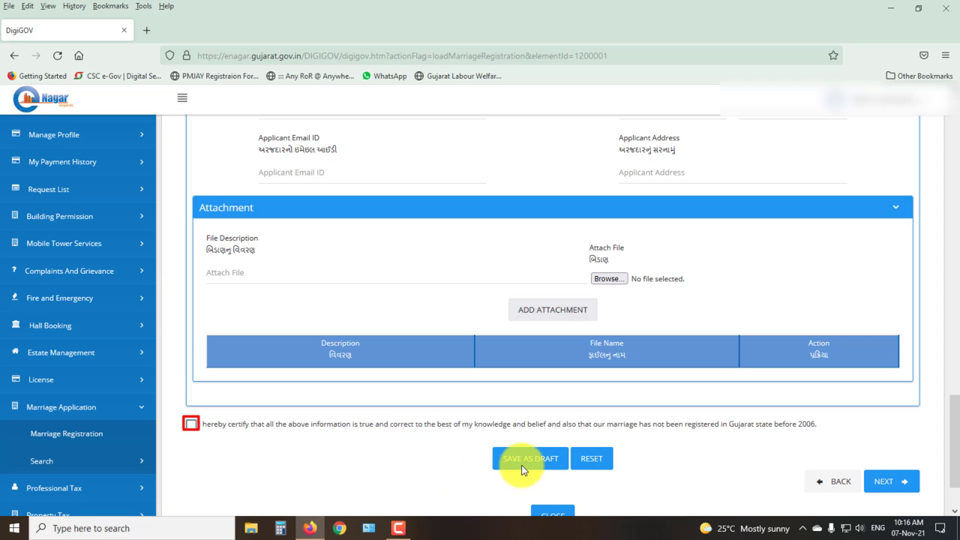
Step: Advance to Document Upload and review the checklist of marriage registration documents, including birth proofs, ID proofs, marriage photograph and invitation card
{"action": "left_click", "coordinate": [893, 484]}
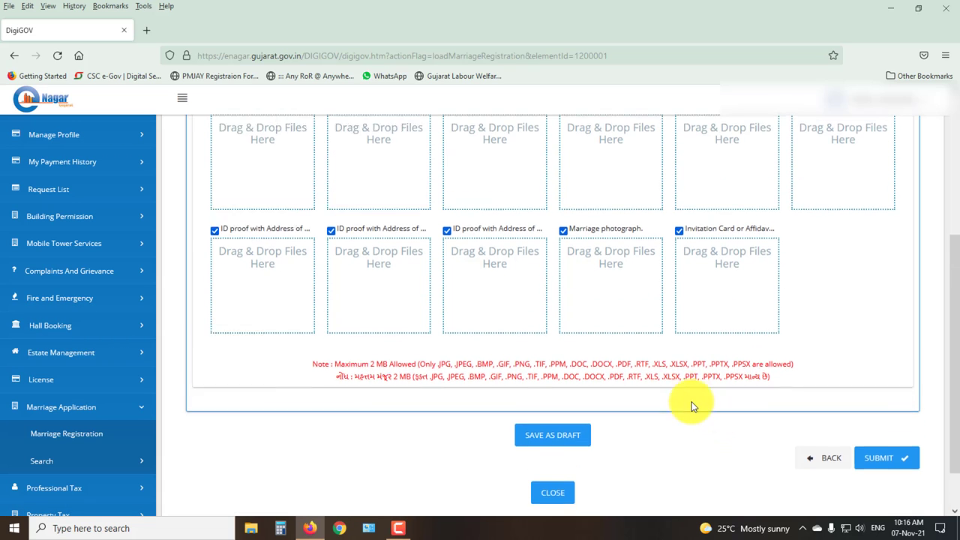
{"action": "scroll", "coordinate": [815, 221], "scroll_direction": "up", "scroll_amount": 5}
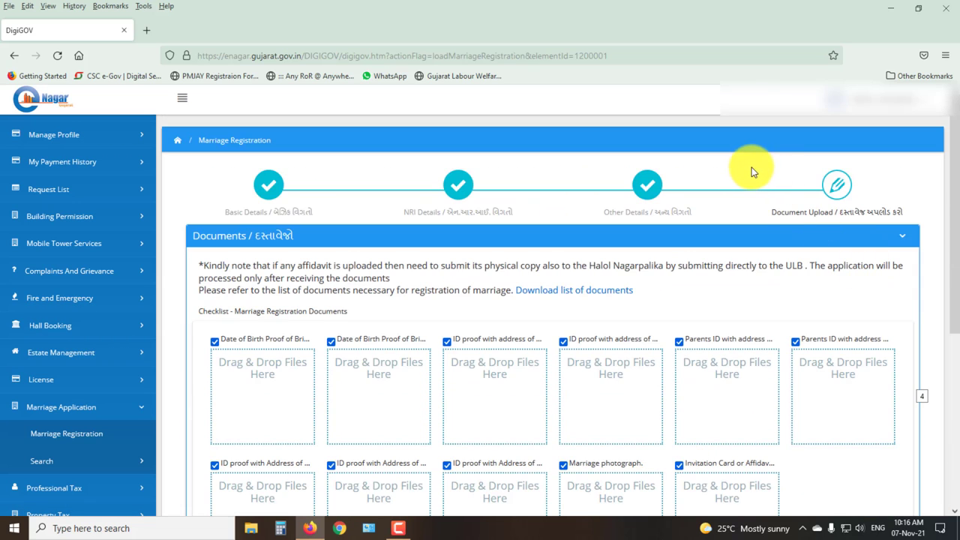
{"action": "mouse_move", "coordinate": [751, 166]}
{"action": "left_mouse_down"}
{"action": "mouse_move", "coordinate": [856, 219]}
{"action": "mouse_move", "coordinate": [911, 219]}
{"action": "left_mouse_up"}
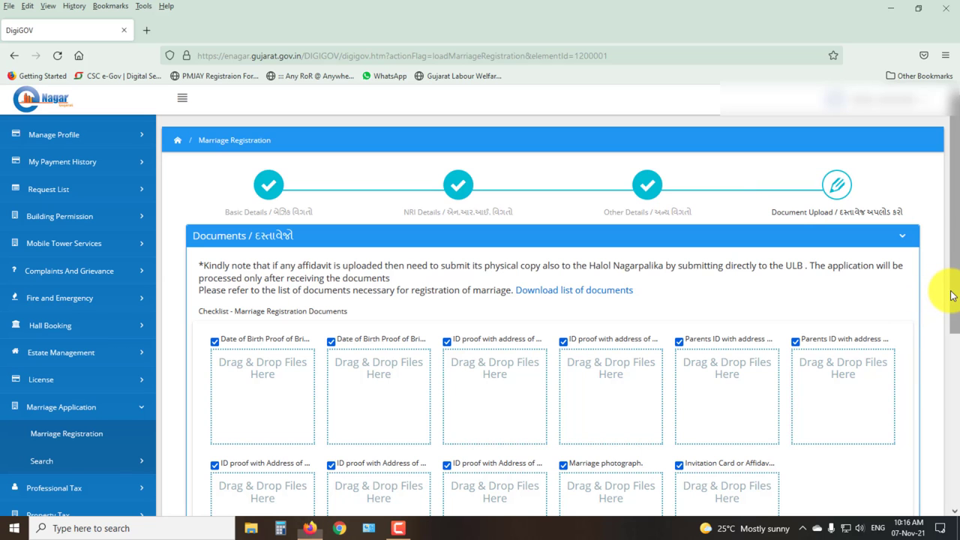
{"action": "scroll", "coordinate": [950, 295], "scroll_direction": "down", "scroll_amount": 2}
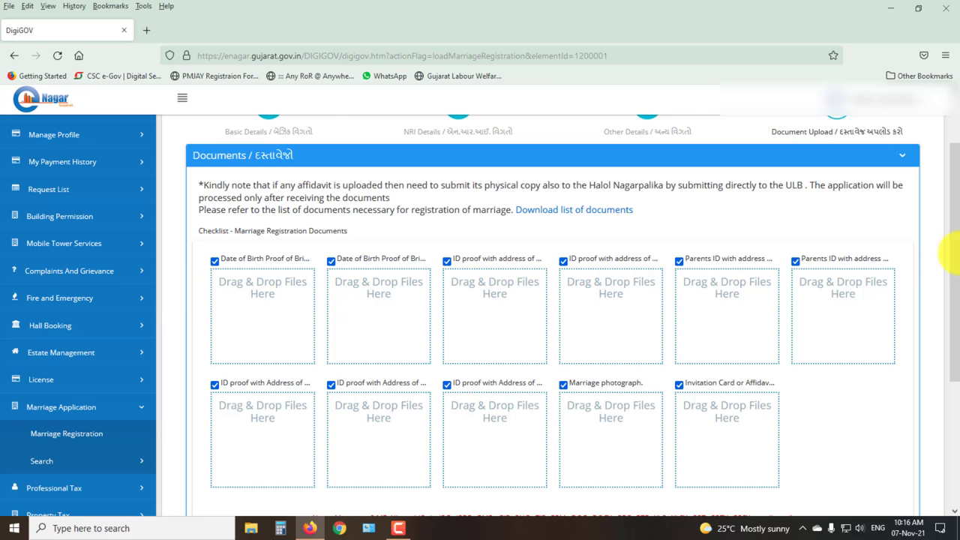
{"action": "scroll", "coordinate": [949, 251], "scroll_direction": "down", "scroll_amount": 3}
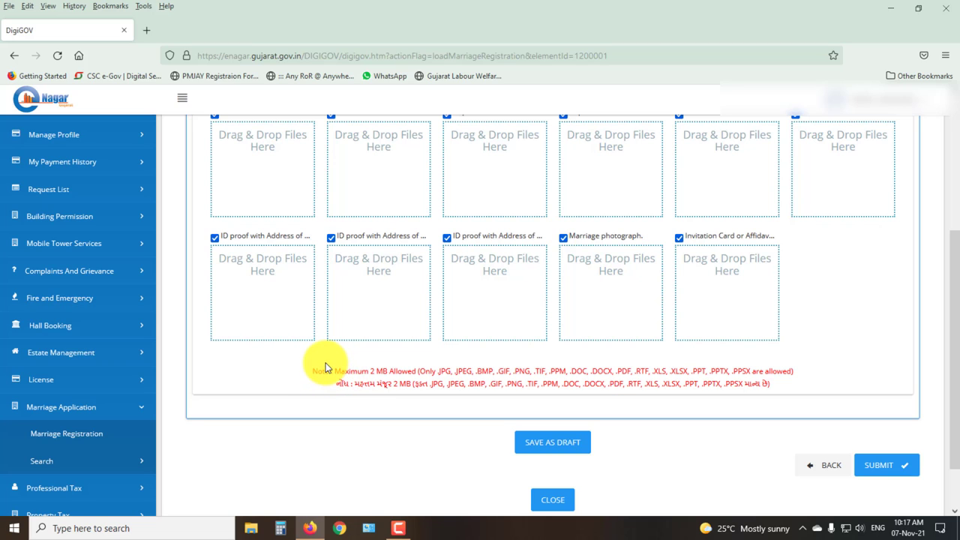
Step: Check the note on maximum upload size and allowed file formats, and locate the option for submitting the application
{"action": "left_click_drag", "start_coordinate": [325, 364], "coordinate": [417, 381]}
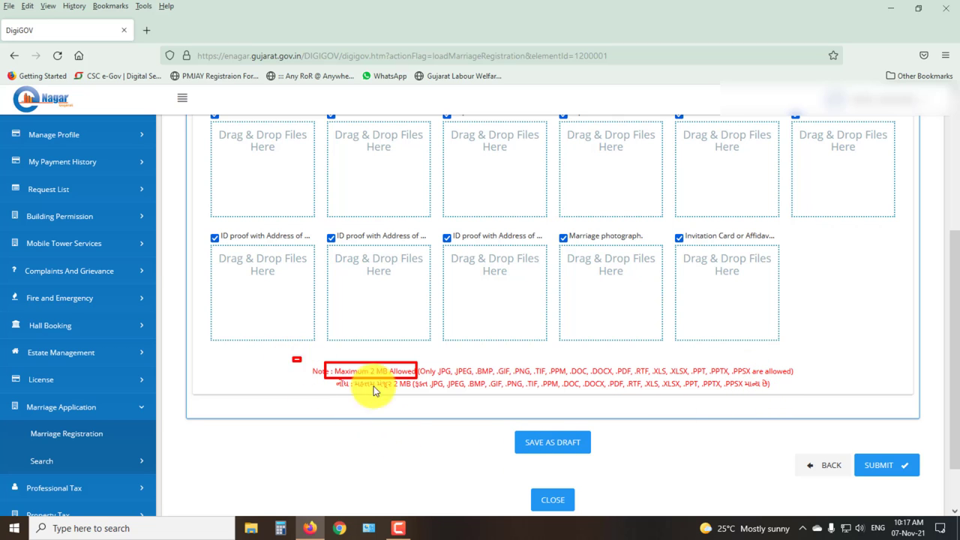
{"action": "left_click_drag", "start_coordinate": [373, 390], "coordinate": [811, 401]}
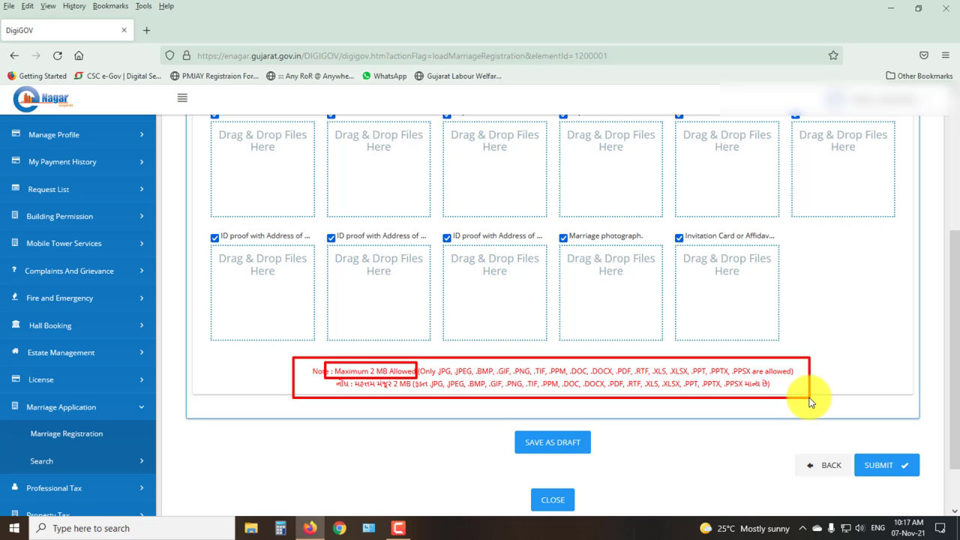
{"action": "key", "text": "Escape"}
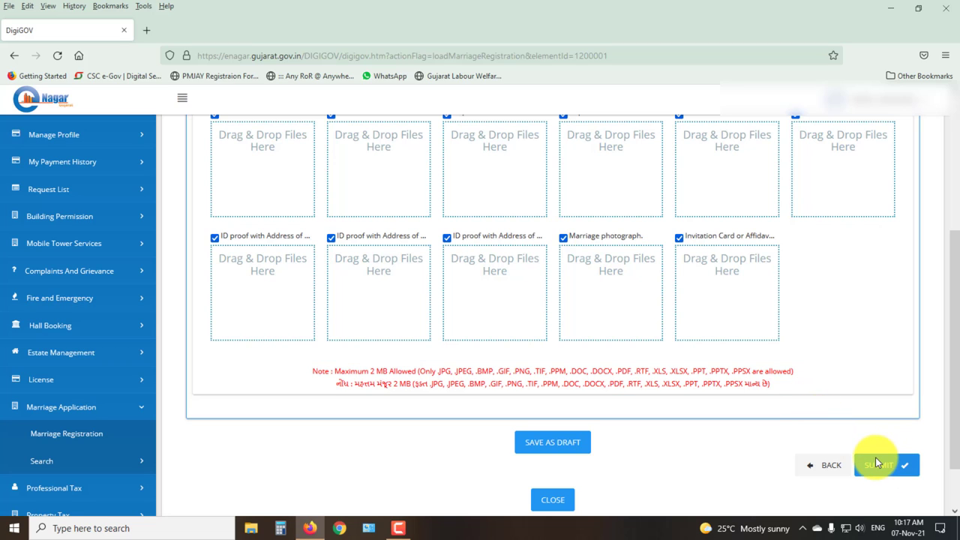
{"action": "left_click_drag", "start_coordinate": [852, 453], "coordinate": [926, 480]}
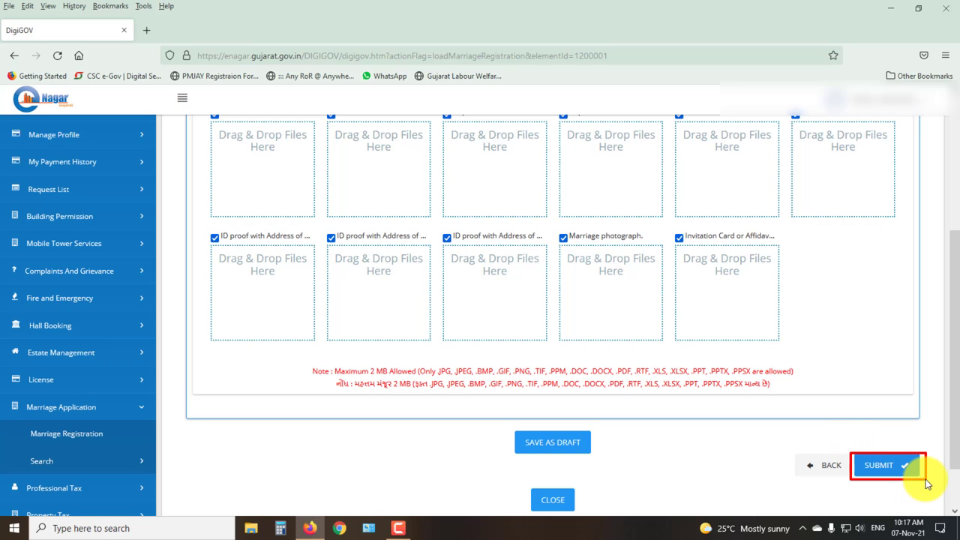